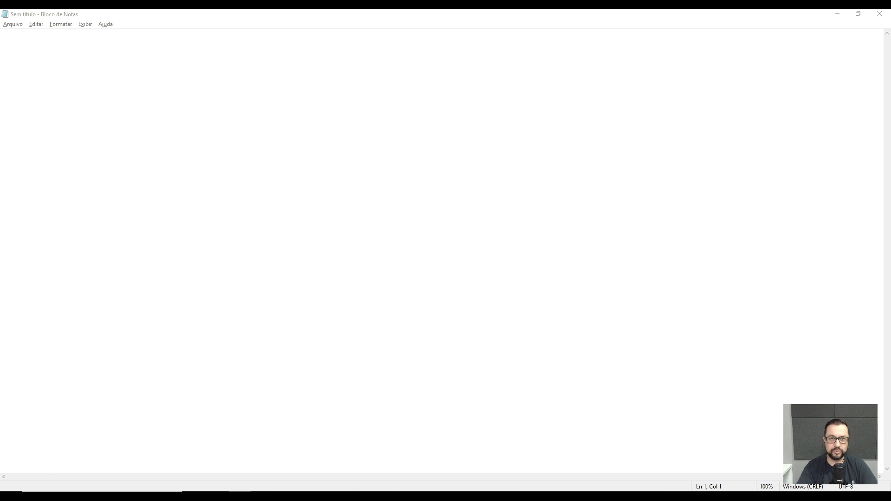
Write the camera's address line as "IP DA CAM: 192.168.100.88" and highlight its last octet.
text(IP DA CAM:)
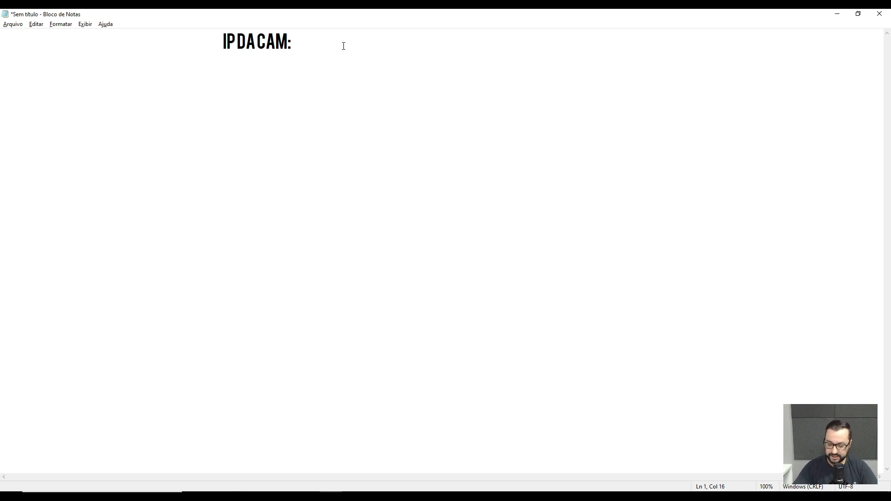
text(192.)
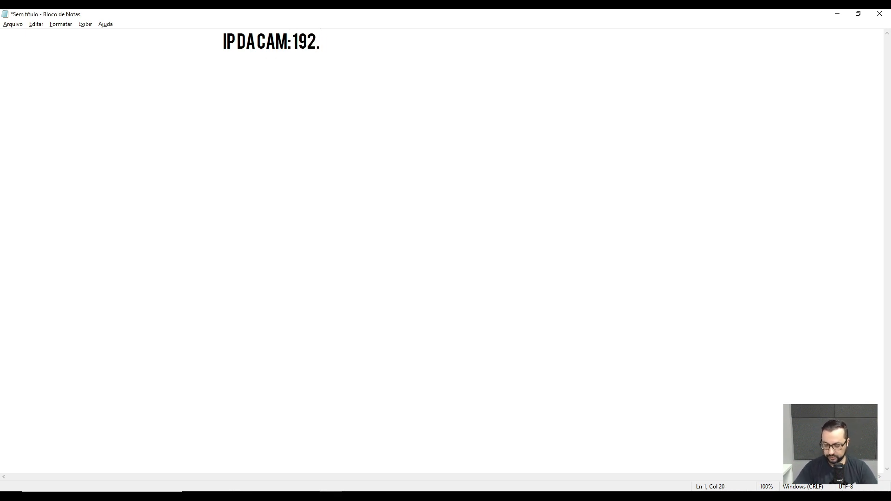
text(168.100.)
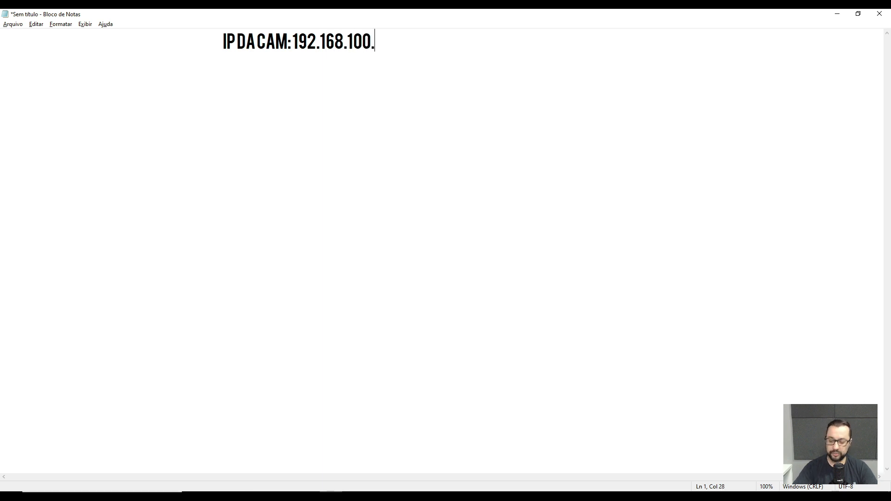
text(88)
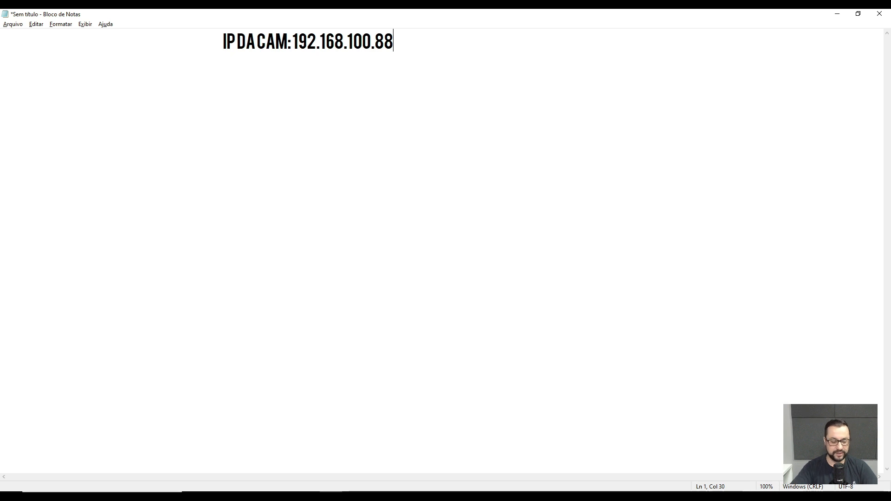
key(shift+Left)
key(shift+Left)
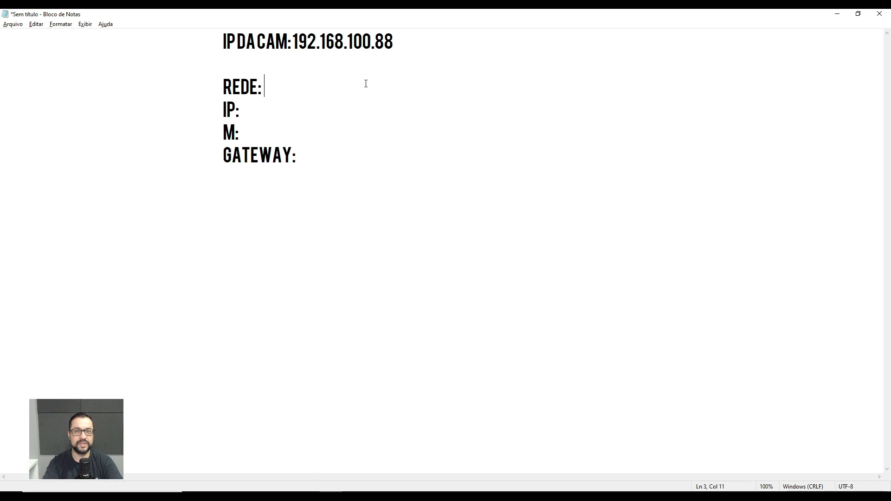
Fill the REDE line with "192.168.200.0/24 = 255.255.255.0" and compare its third octet with the camera IP's.
text(192.168.200.0/24 = 255.255.255.0)
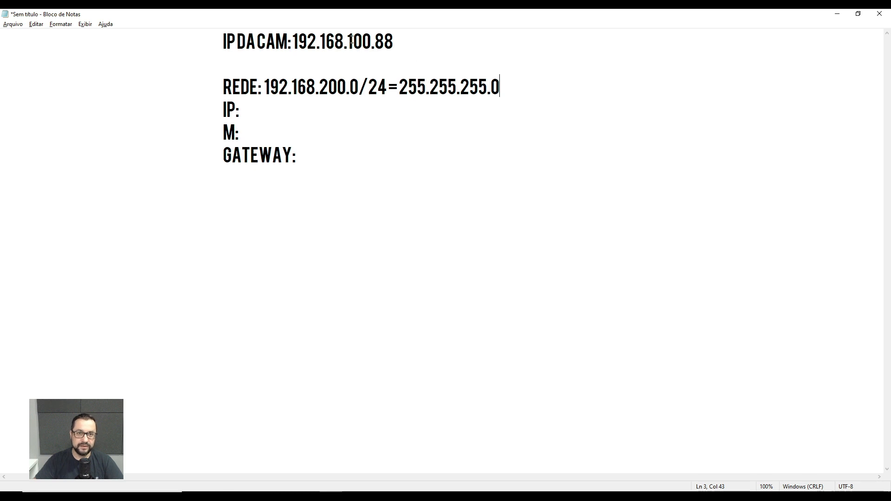
drag(347, 41, 367, 41)
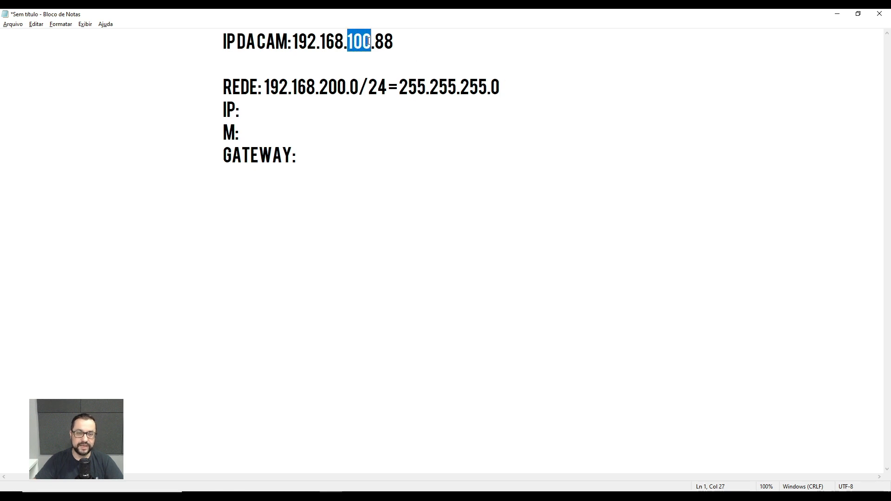
click(369, 41)
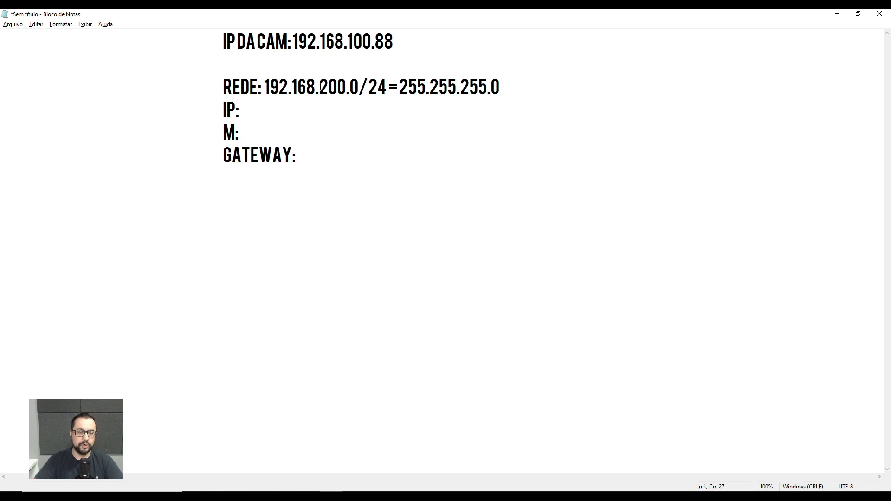
drag(320, 86, 330, 86)
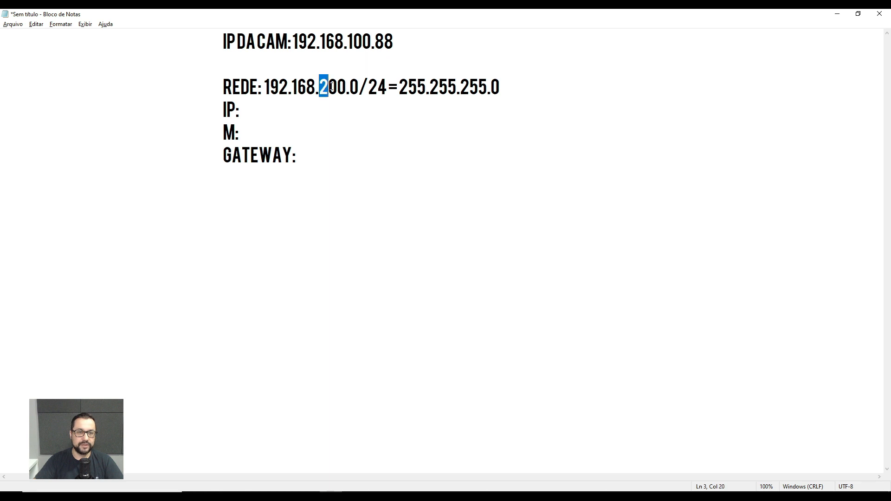
click(360, 102)
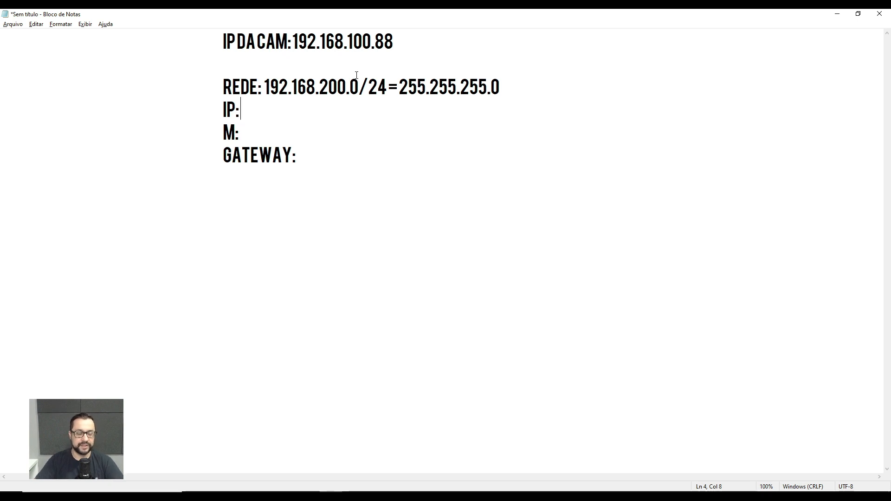
Examine the host octet, /24 prefix and subnet mask on the REDE line, and compare the network octet with the camera IP's.
click(354, 82)
mouse_move(351, 84)
mouse_down()
mouse_move(388, 86)
mouse_move(355, 85)
mouse_up()
key(Down)
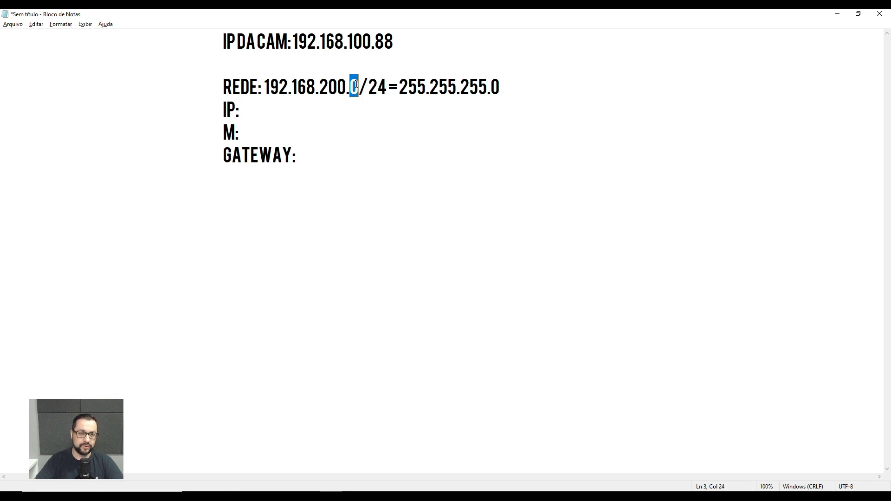
click(392, 127)
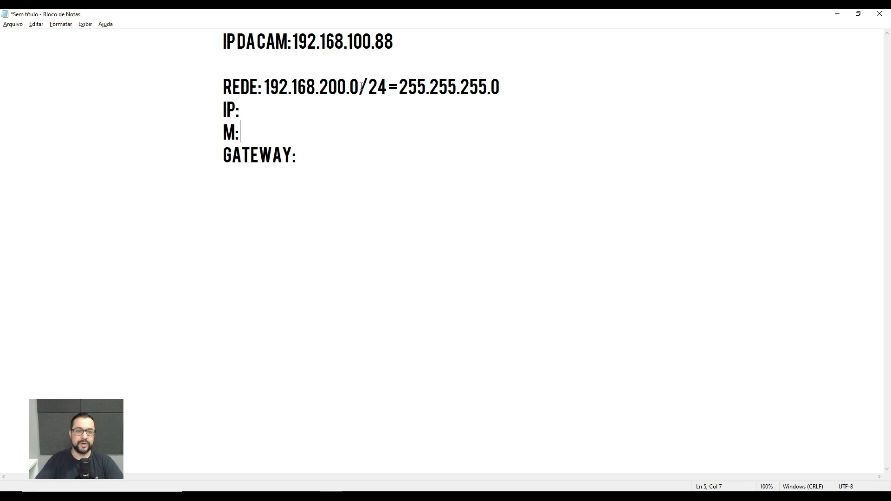
drag(359, 86, 389, 95)
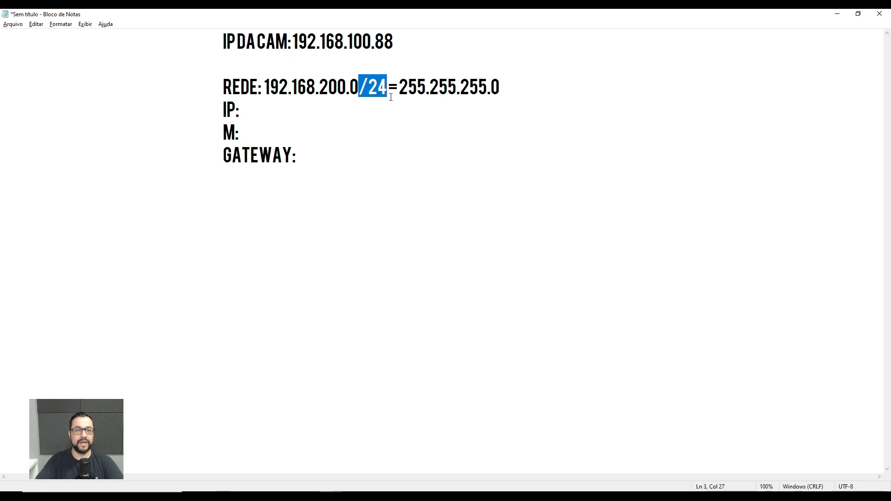
click(390, 96)
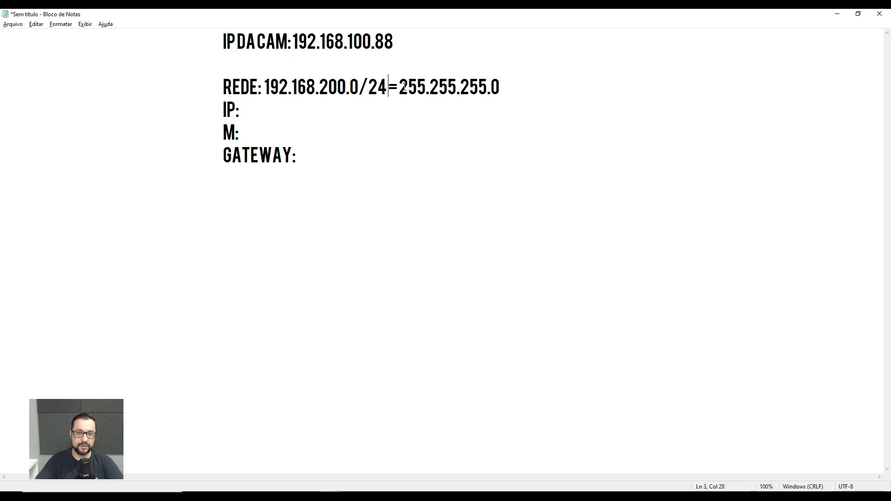
drag(404, 88, 494, 86)
click(457, 88)
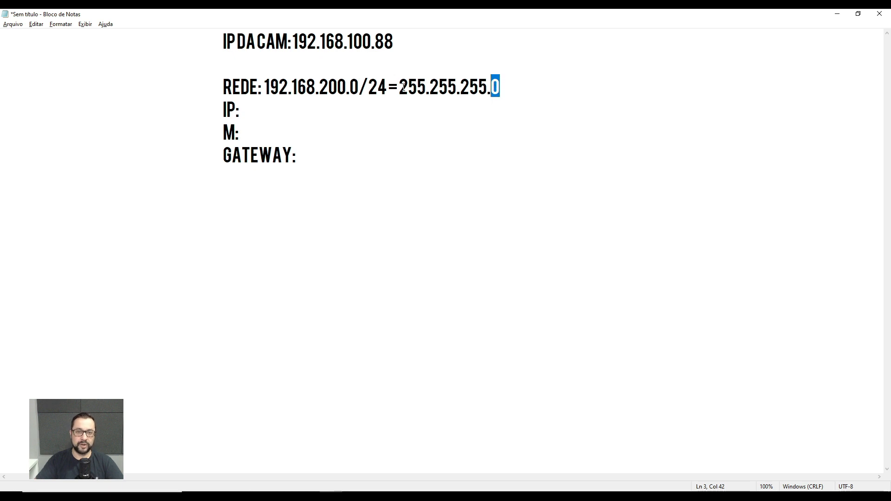
drag(403, 86, 485, 84)
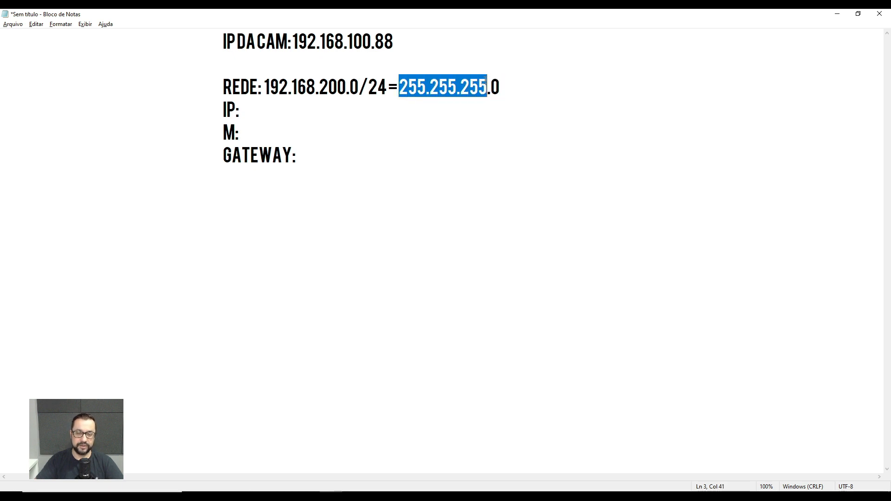
click(488, 85)
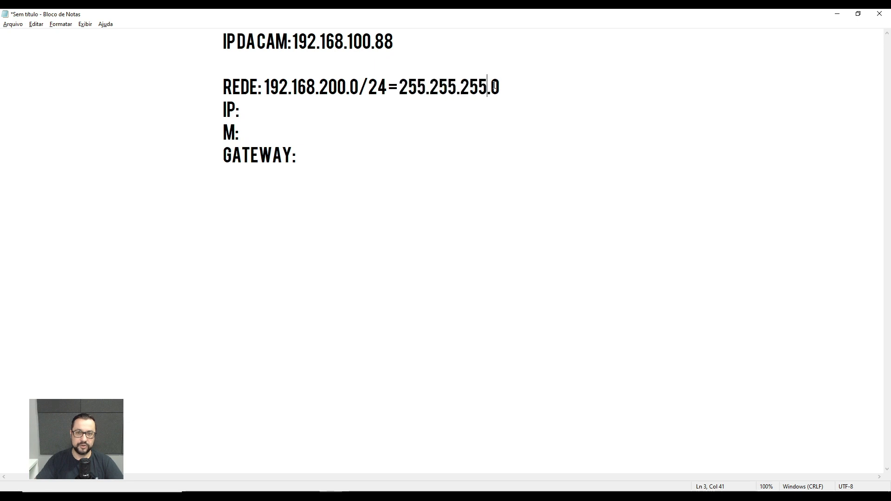
double_click(495, 86)
drag(389, 87, 502, 83)
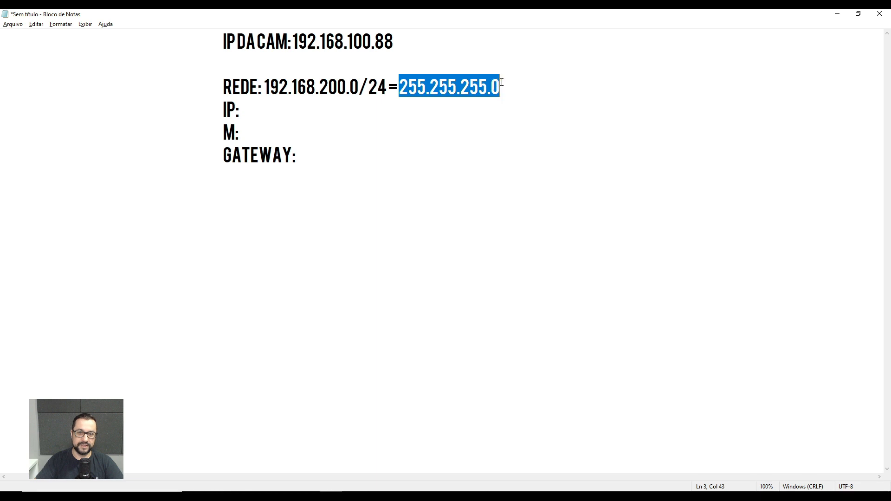
click(457, 99)
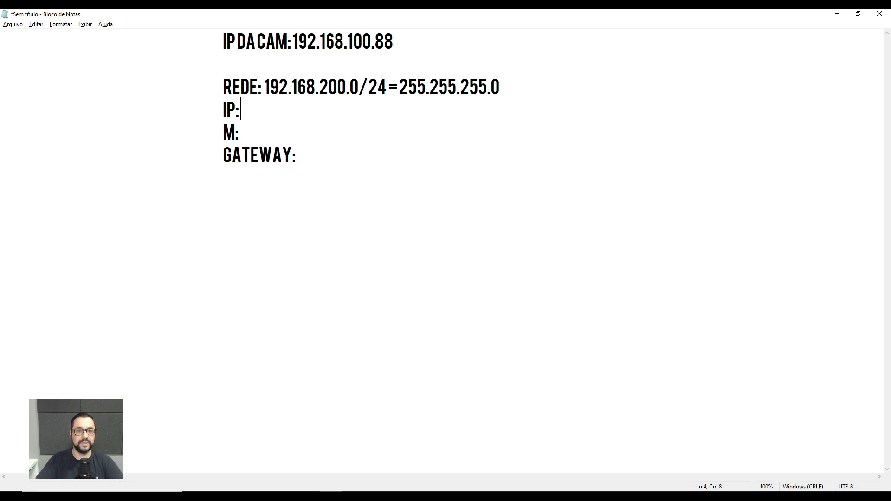
drag(348, 42, 361, 42)
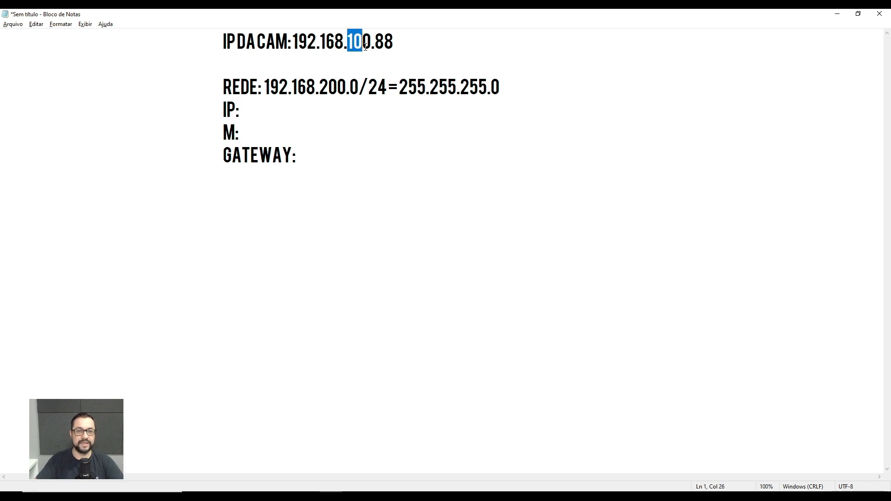
click(352, 82)
drag(320, 87, 337, 89)
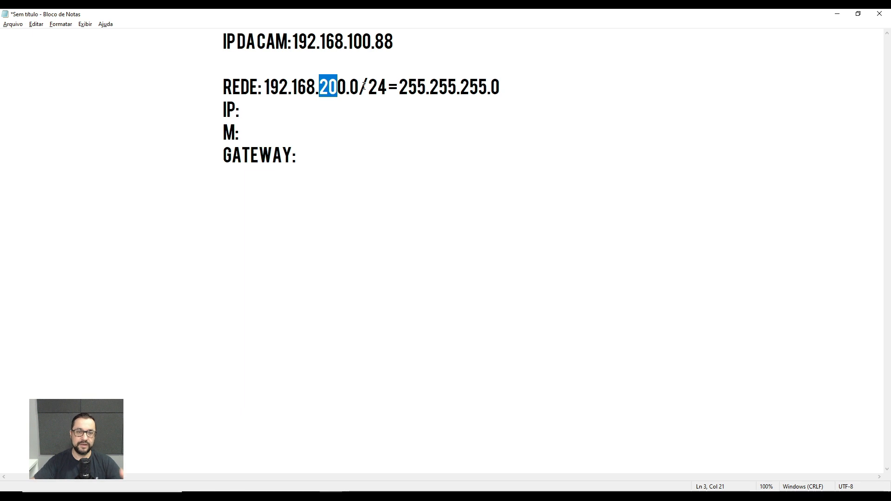
click(365, 85)
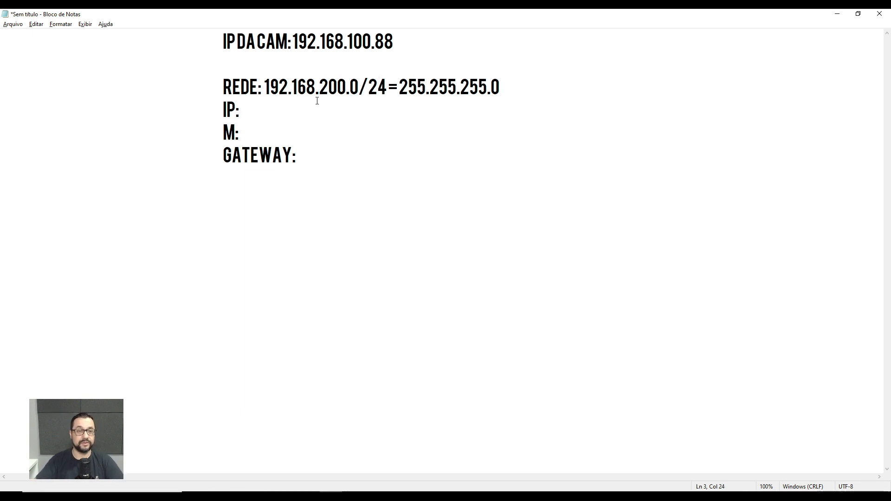
Fill the GATEWAY line with the network address copied from the REDE line, changing its last octet to 1.
drag(358, 77, 267, 82)
key(ctrl+c)
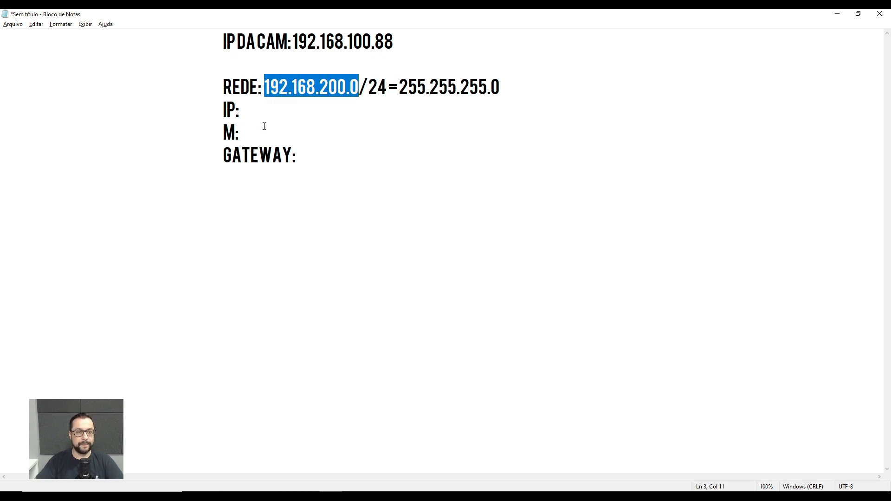
click(360, 158)
key(ctrl+v)
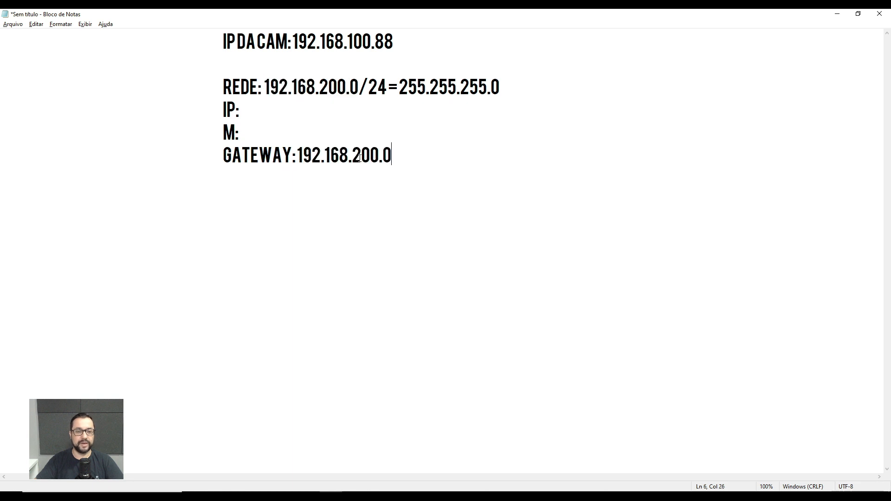
key(BackSpace)
text(1)
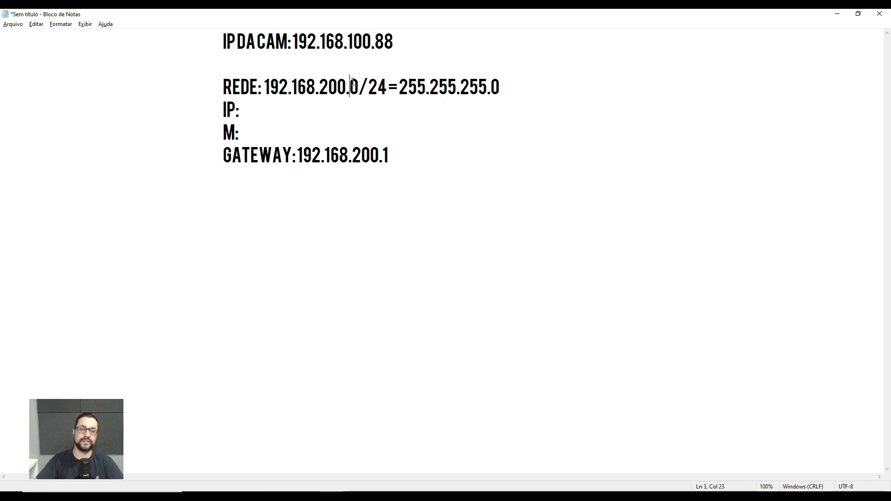
Examine the gateway address against the last octet of the network address on the REDE line.
drag(350, 82, 360, 82)
click(412, 135)
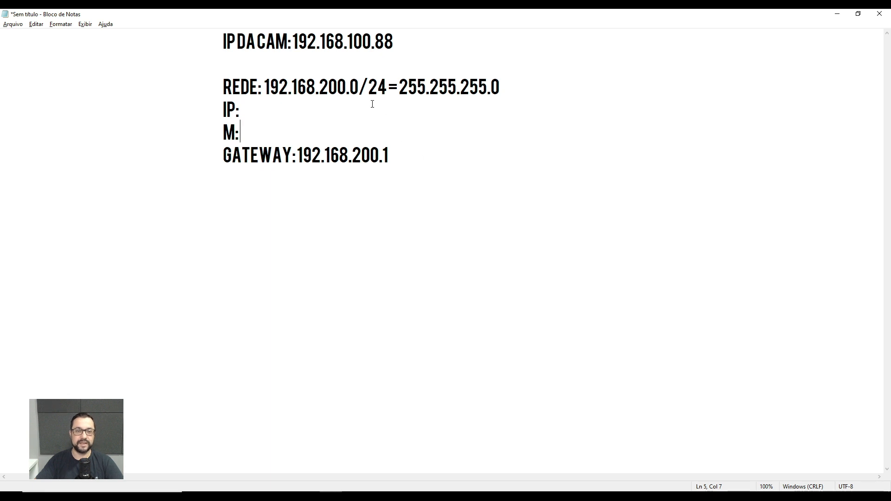
drag(382, 154, 295, 156)
click(418, 154)
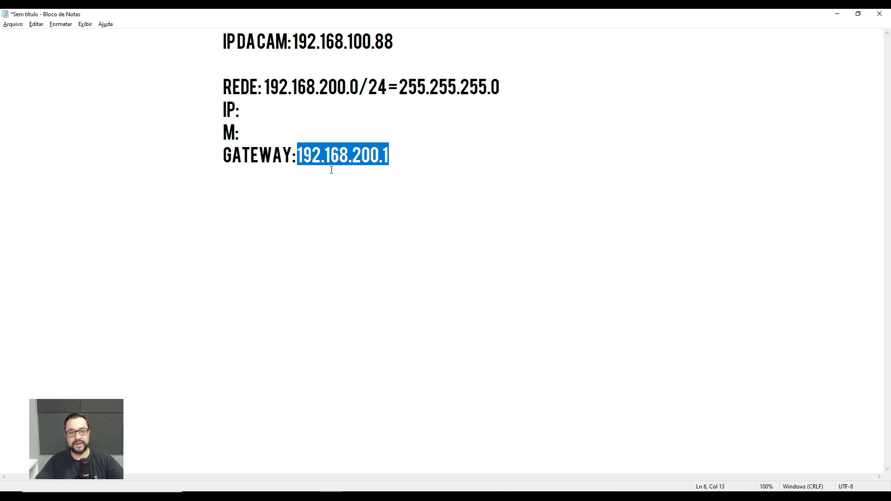
click(331, 170)
drag(408, 154, 328, 158)
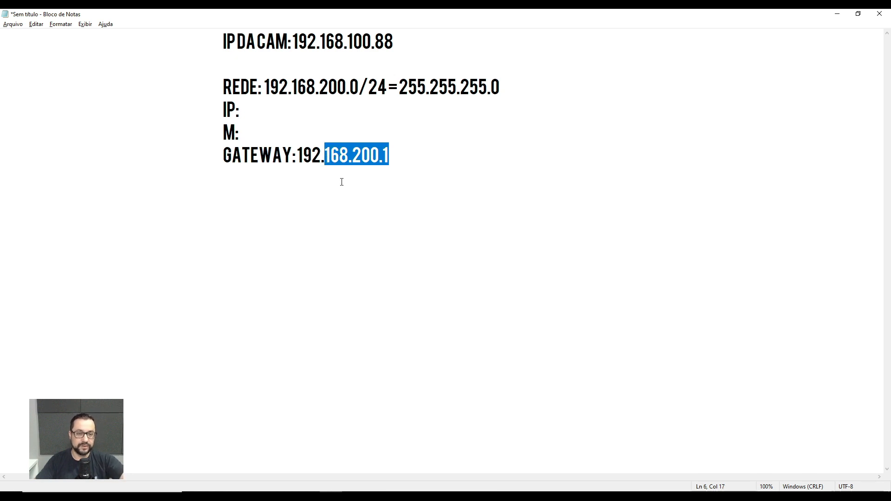
click(419, 166)
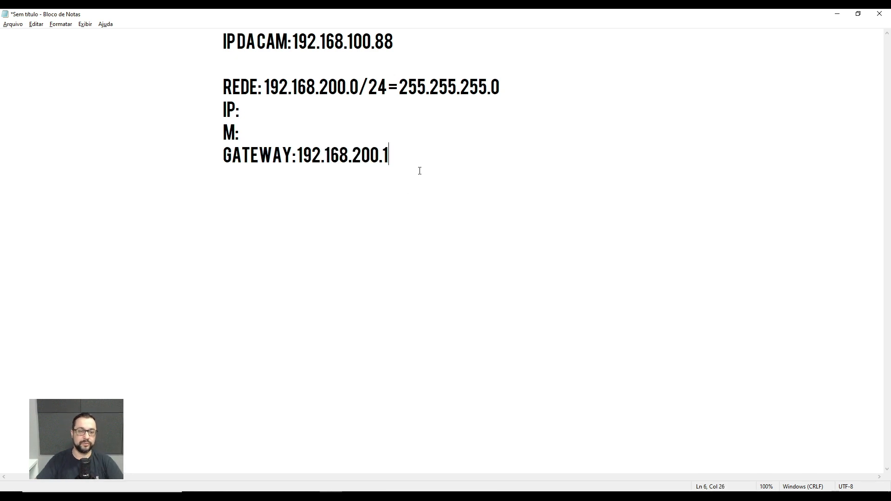
click(354, 85)
double_click(354, 85)
click(390, 110)
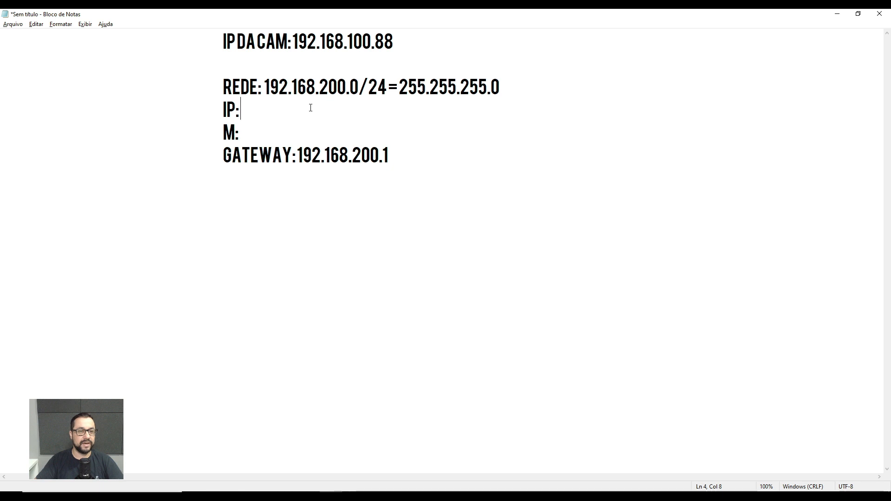
Fill the IP line with the network address copied from the REDE line, changing its last octet to 2.
drag(358, 86, 267, 89)
key(ctrl+c)
click(266, 110)
key(ctrl+v)
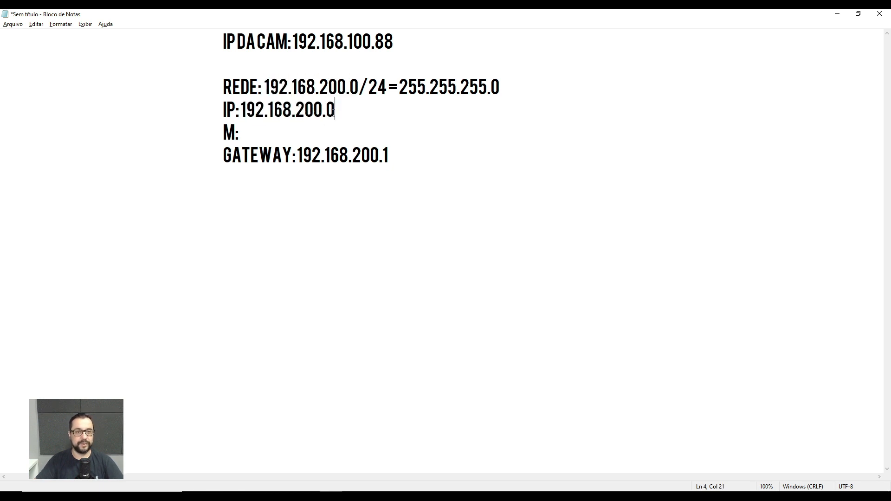
key(BackSpace)
text(2)
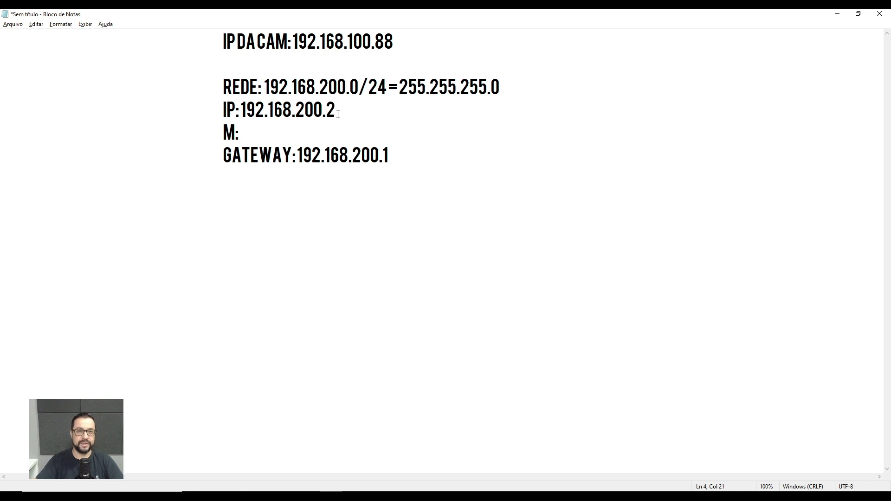
Copy the subnet mask 255.255.255.0 from the REDE line onto the M line.
drag(400, 91, 502, 89)
key(ctrl+c)
click(398, 140)
key(ctrl+v)
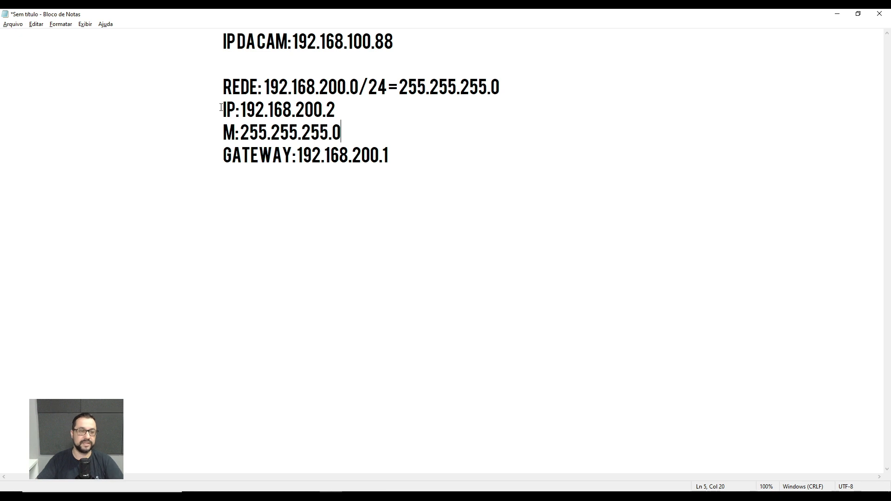
Review the IP, mask and gateway lines, the IP's last octet, and the network part of the camera's address.
drag(221, 107, 405, 155)
click(419, 149)
drag(326, 108, 340, 108)
click(375, 104)
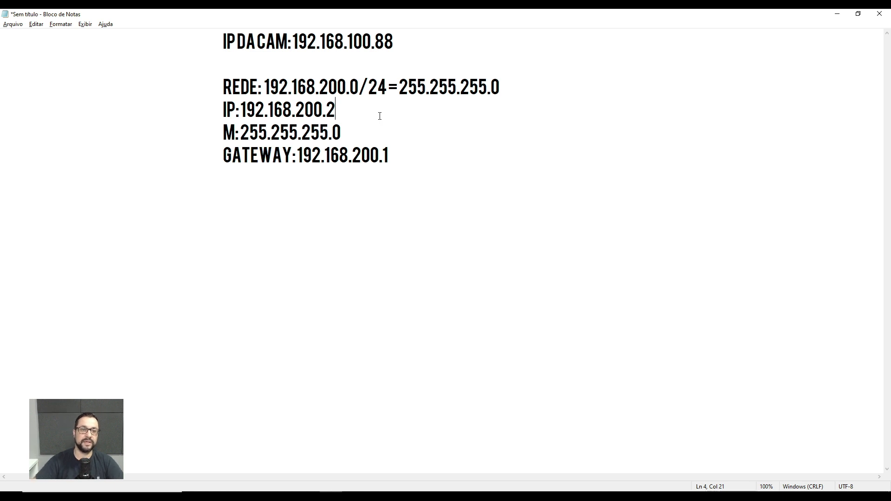
drag(297, 41, 376, 41)
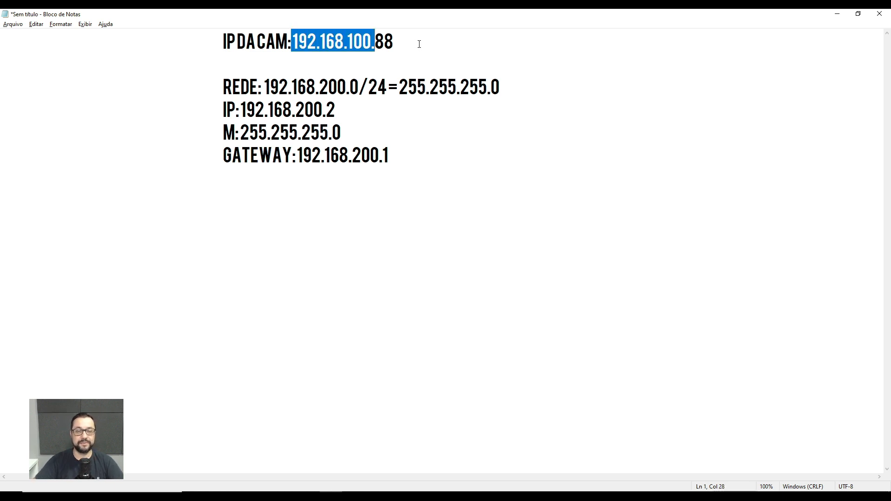
Compare the camera's full IP address with the address on the IP line of the note.
click(418, 45)
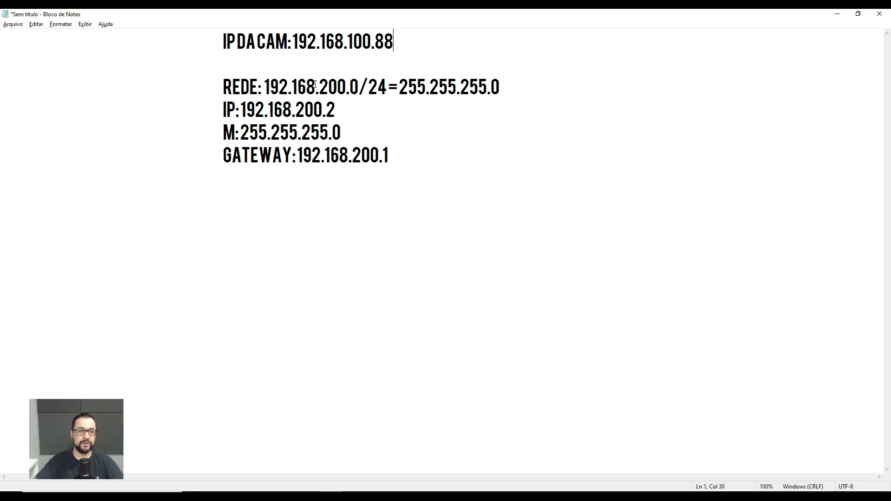
click(369, 108)
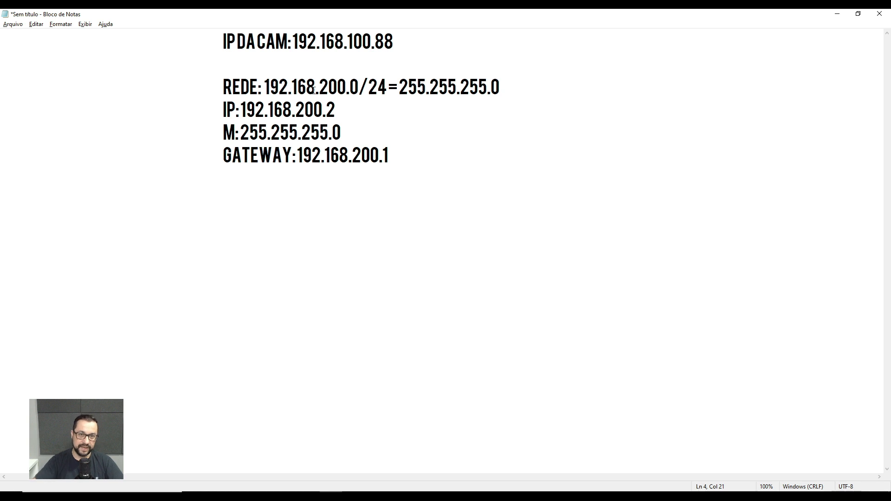
drag(392, 47, 296, 42)
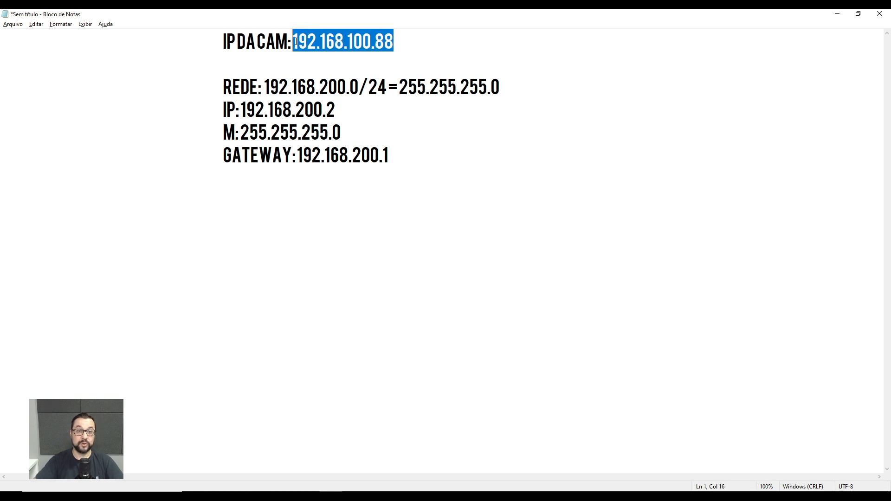
click(360, 55)
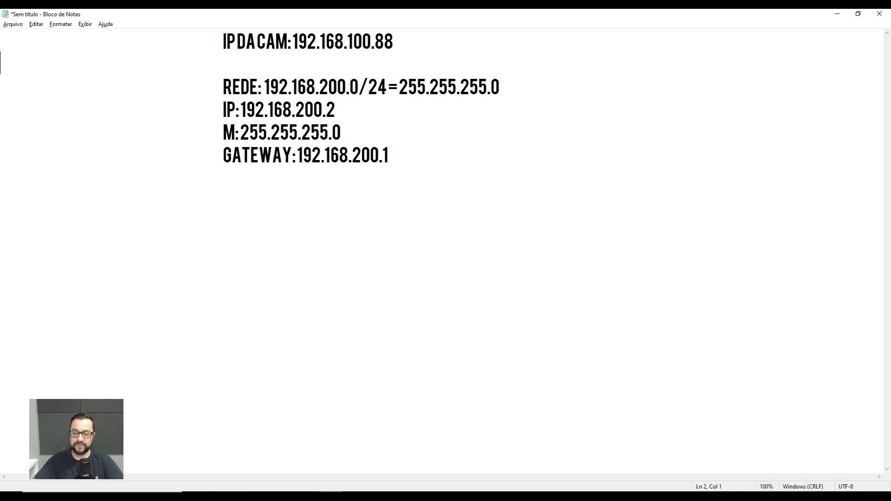
Open the status of the Ethernet connection from the Windows Network and Sharing Center.
right_click(817, 497)
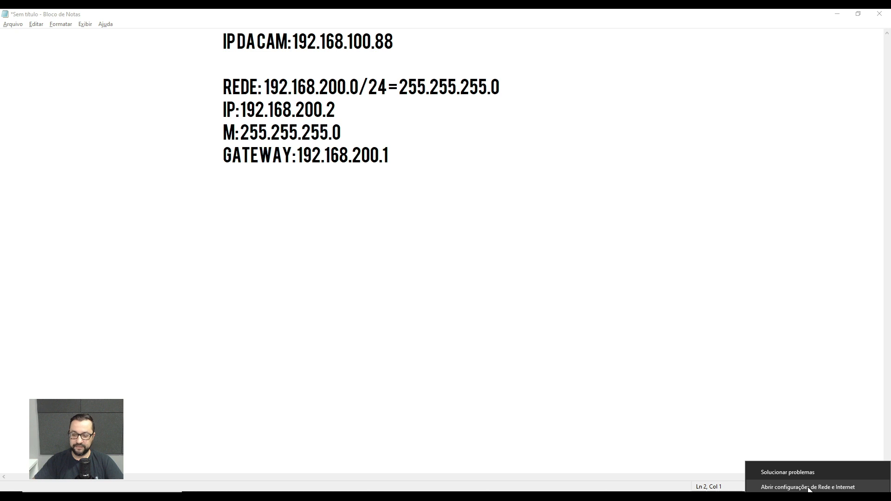
click(840, 488)
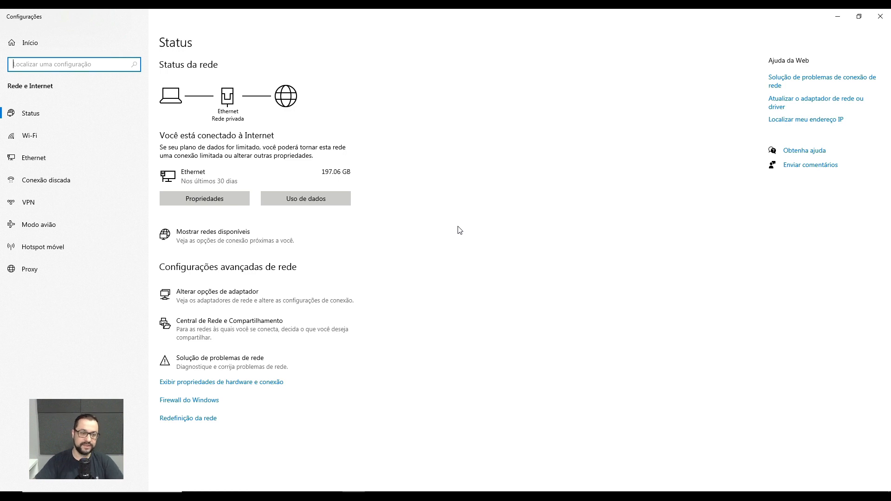
click(245, 328)
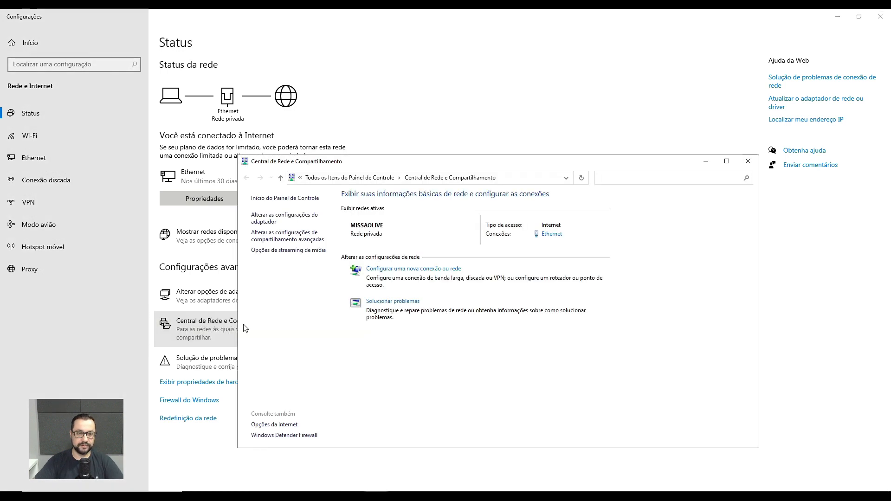
double_click(544, 160)
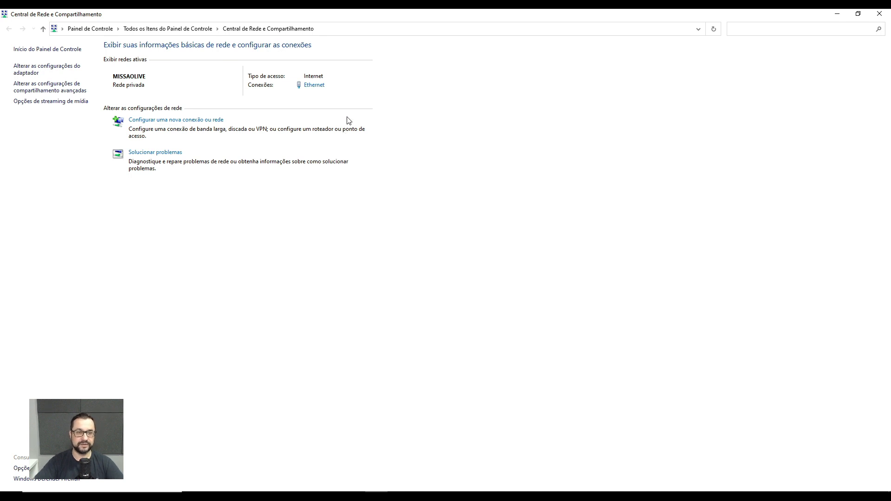
click(318, 86)
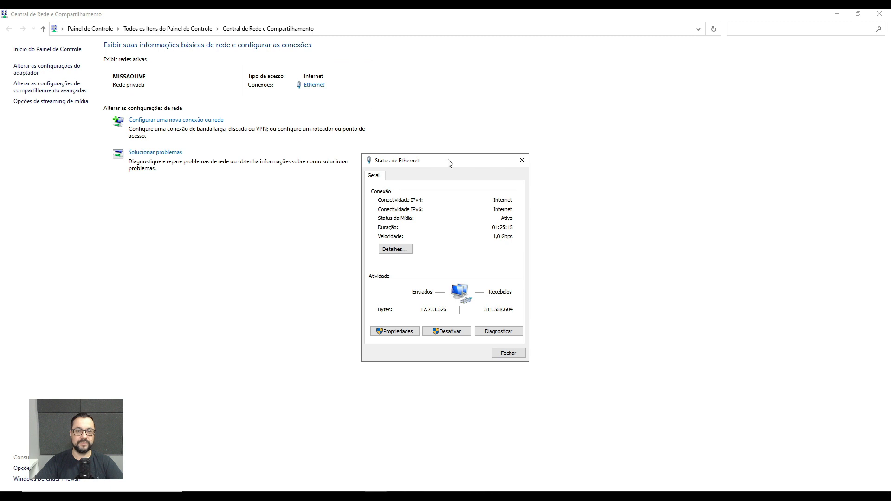
drag(451, 163, 497, 122)
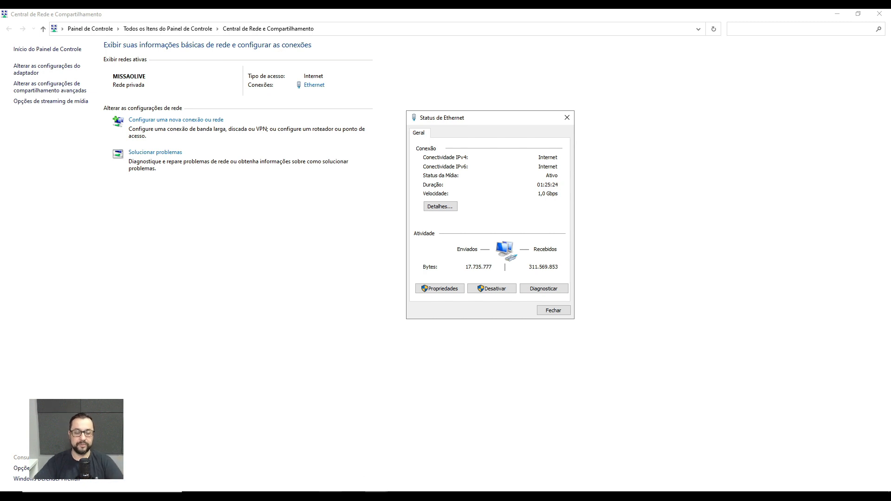
Switch to the Notepad note and compare the third octet of the camera's address with that of the IP line.
click(331, 496)
drag(336, 109, 267, 108)
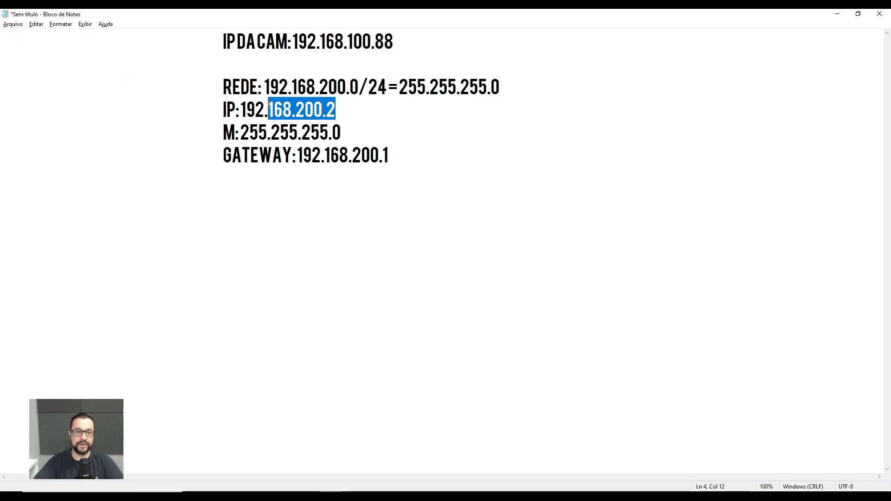
click(259, 102)
click(247, 108)
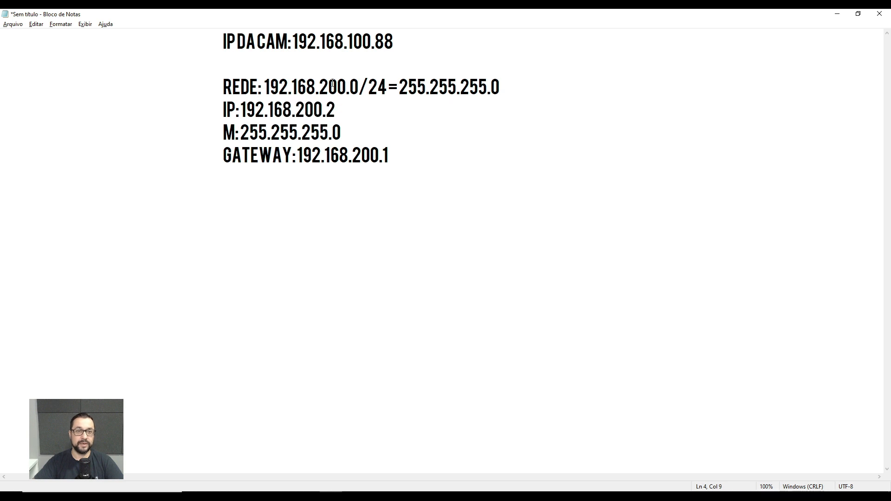
click(344, 64)
drag(374, 44, 349, 43)
click(371, 44)
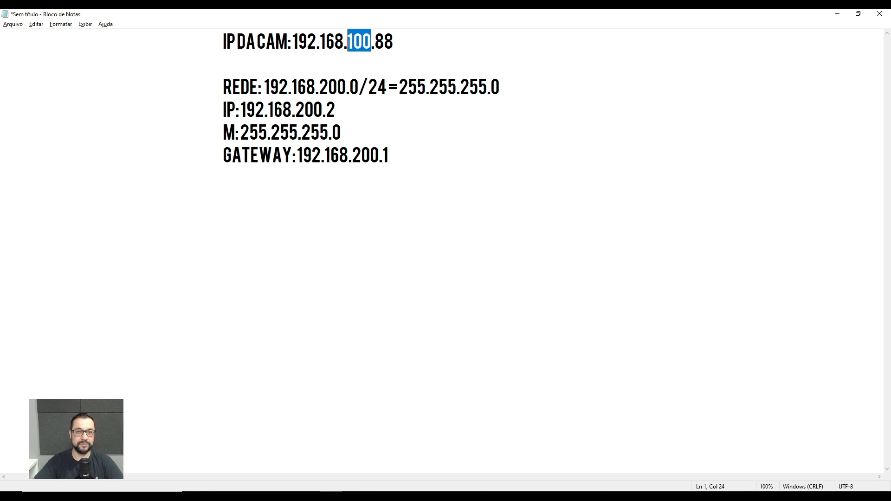
click(350, 44)
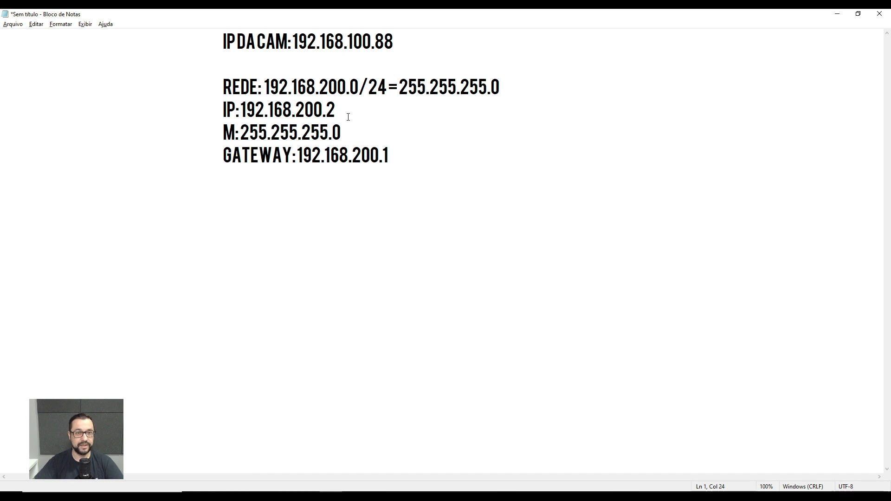
drag(348, 116, 244, 110)
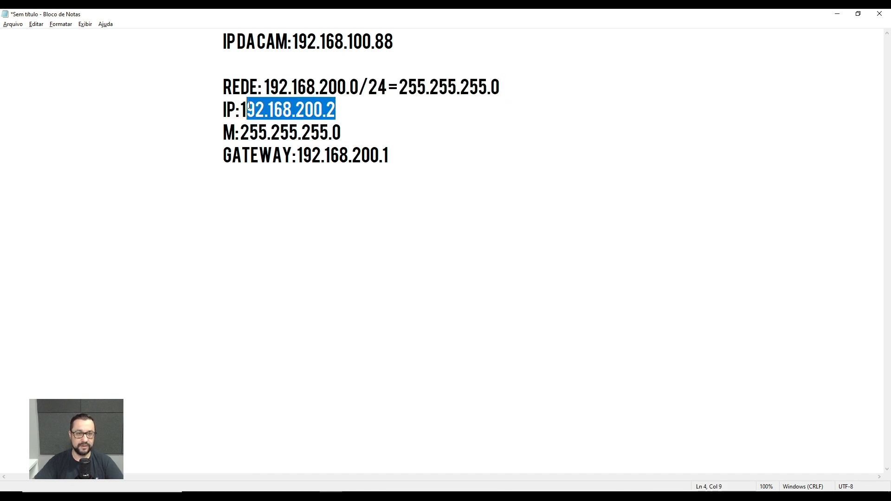
click(300, 111)
drag(300, 112, 322, 112)
Return to the Ethernet status and review the connection's DHCP state, IPv4 address, subnet mask and default gateway in its details.
key(alt+Tab)
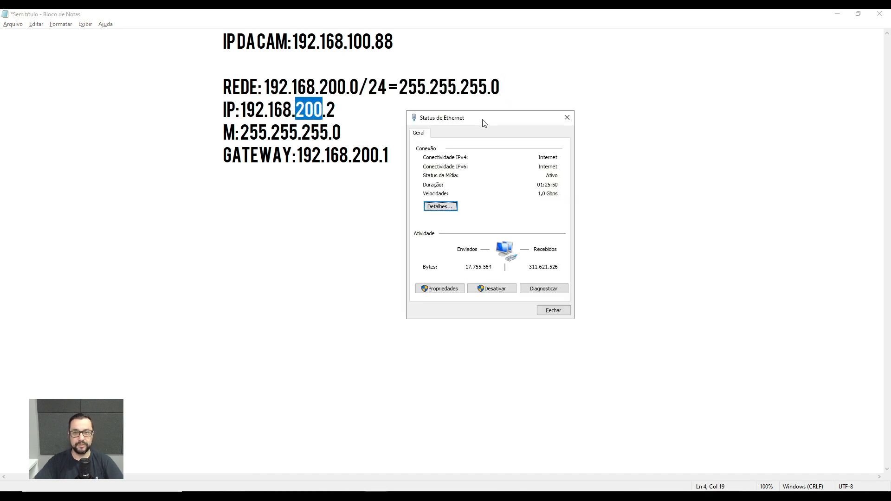
drag(481, 124, 498, 132)
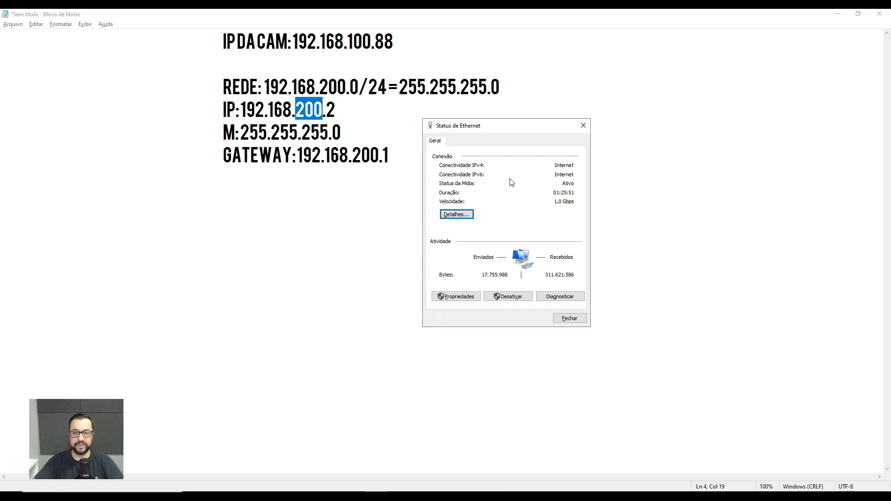
click(469, 215)
click(454, 209)
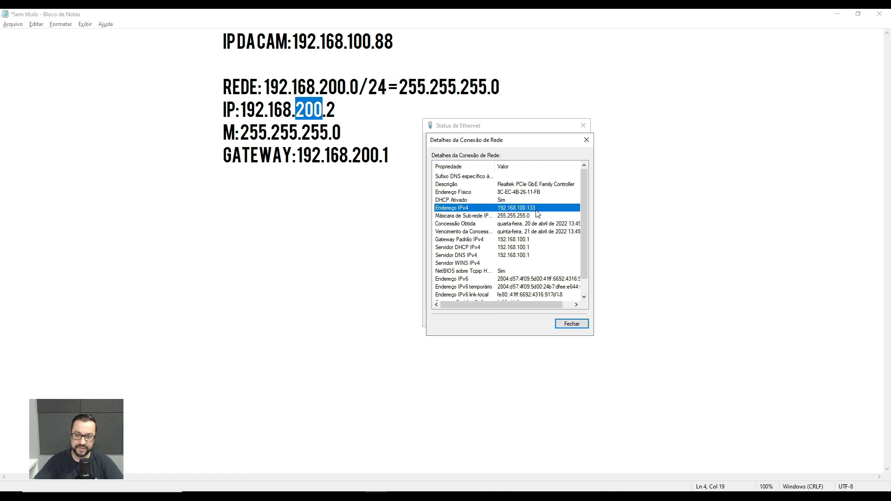
click(479, 217)
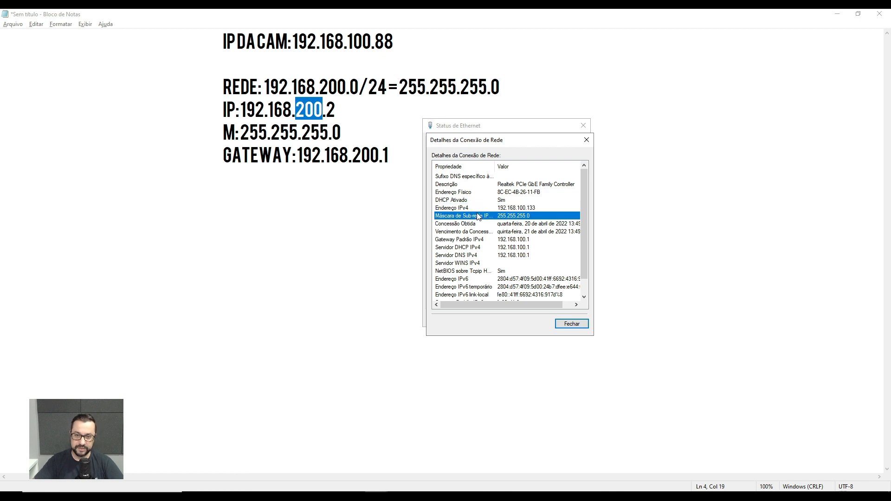
click(512, 239)
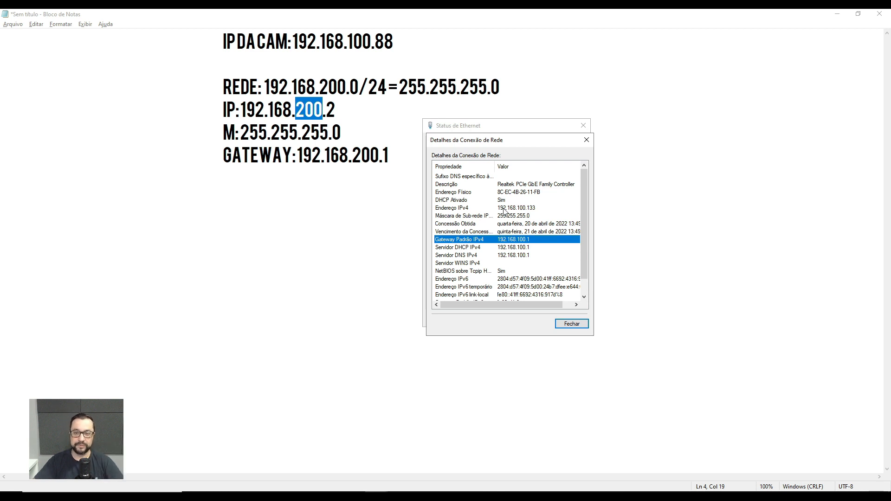
click(521, 200)
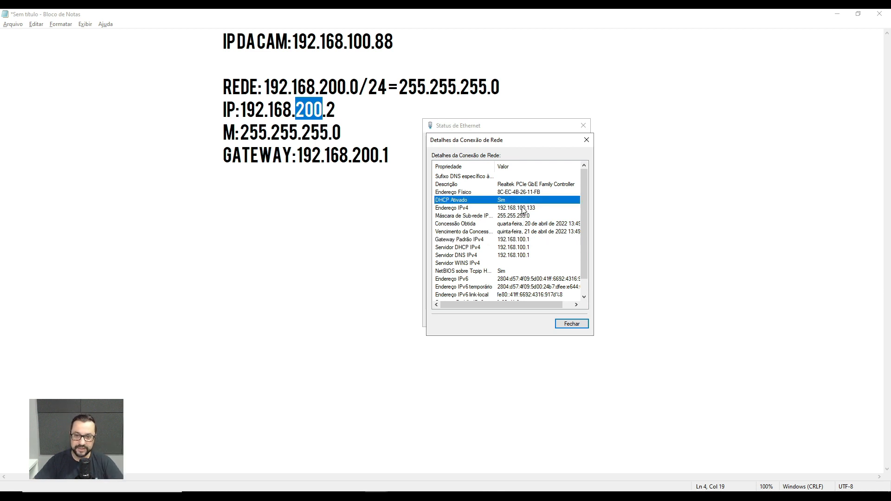
click(521, 208)
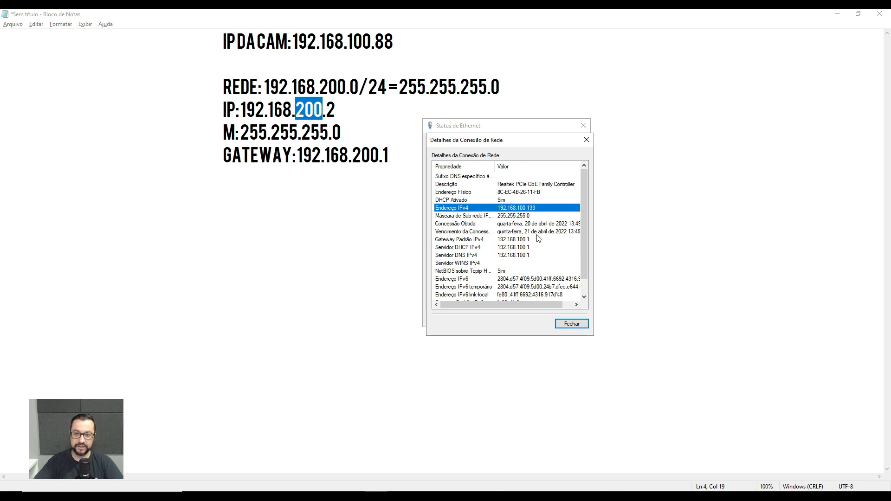
click(528, 216)
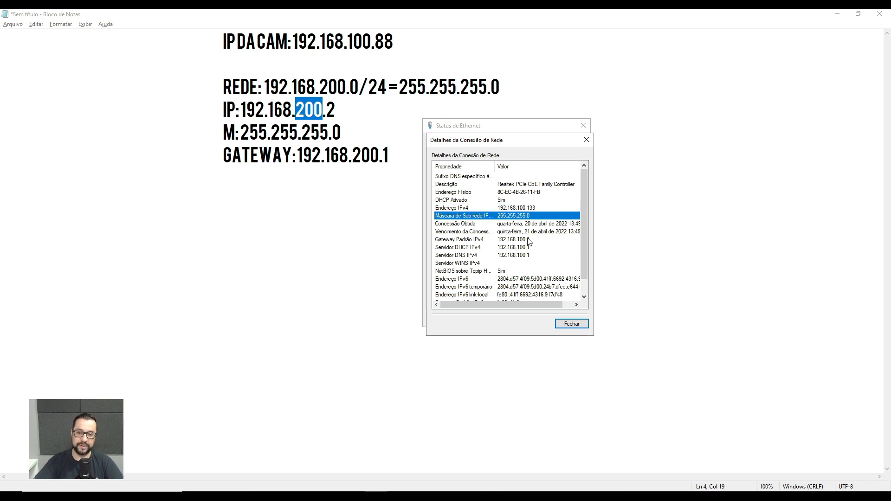
click(529, 240)
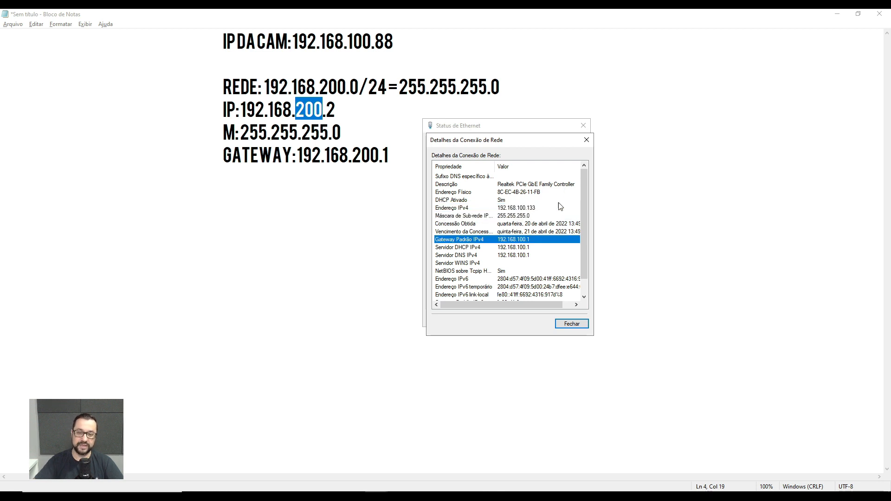
click(586, 140)
Open the Ethernet adapter's TCP/IPv4 properties and assign the static IP address 192.168.200.2.
click(468, 298)
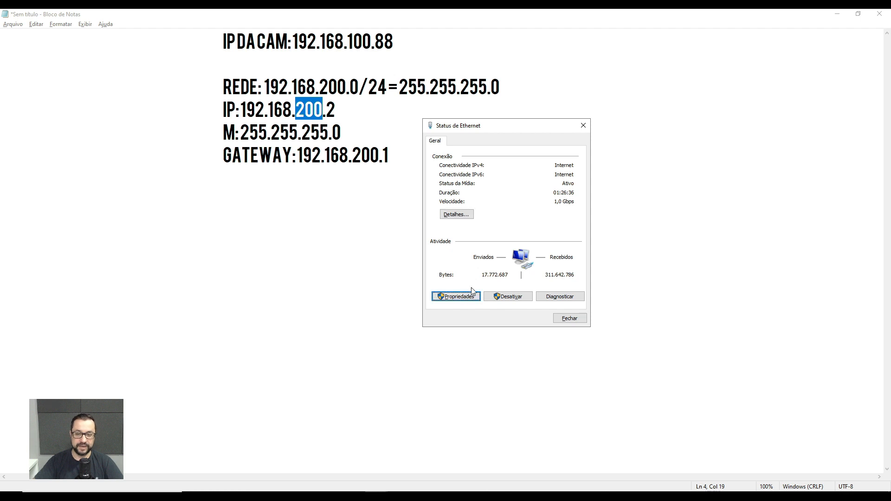
scroll(508, 218, down, 1)
click(511, 218)
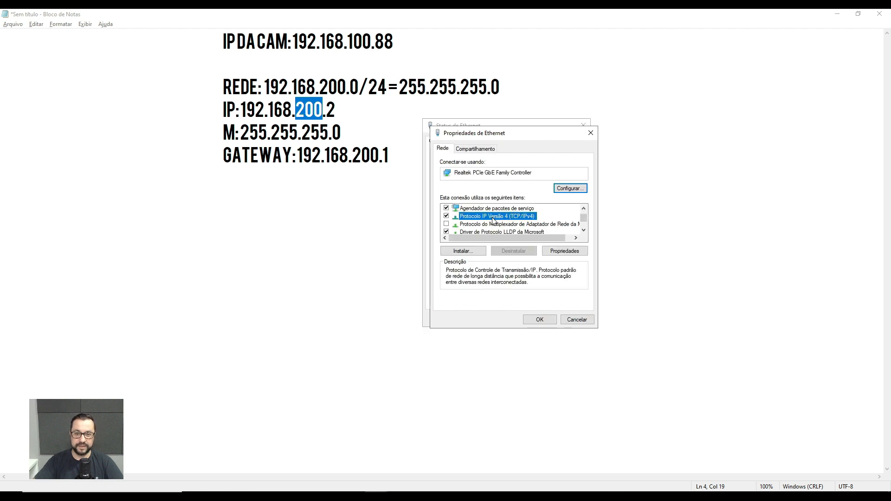
double_click(516, 220)
click(529, 234)
text(19)
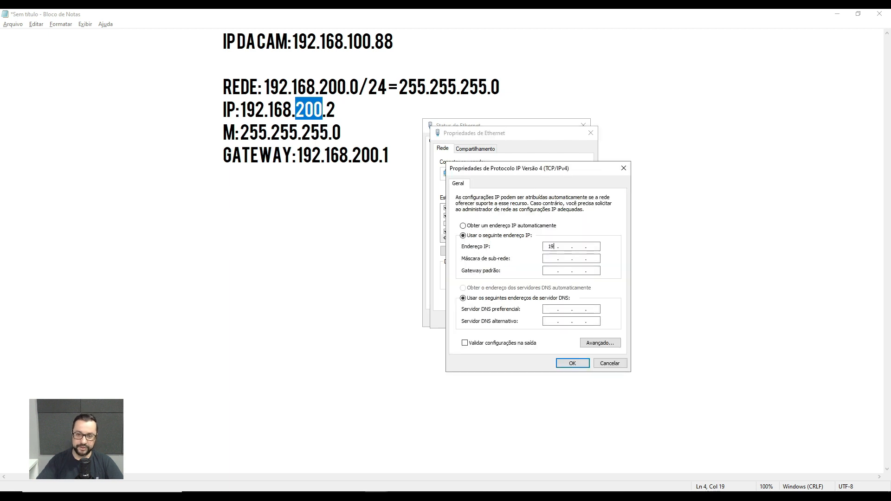
text(2 . 168 . )
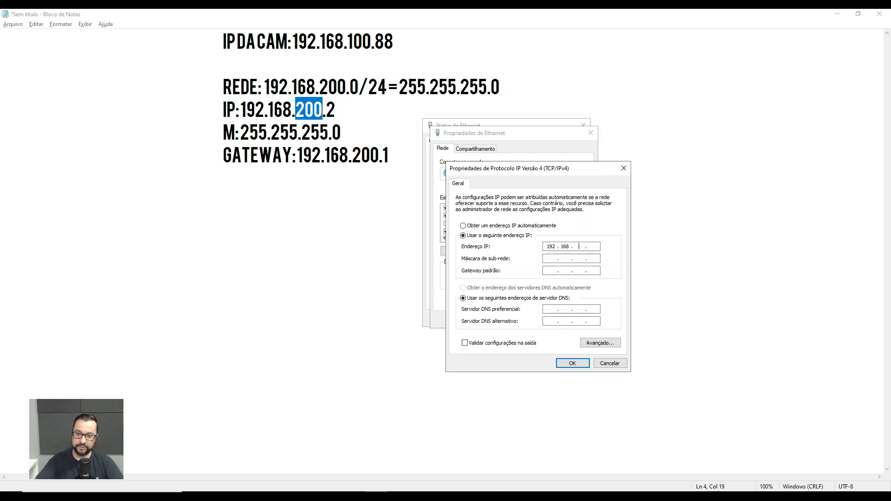
text(200)
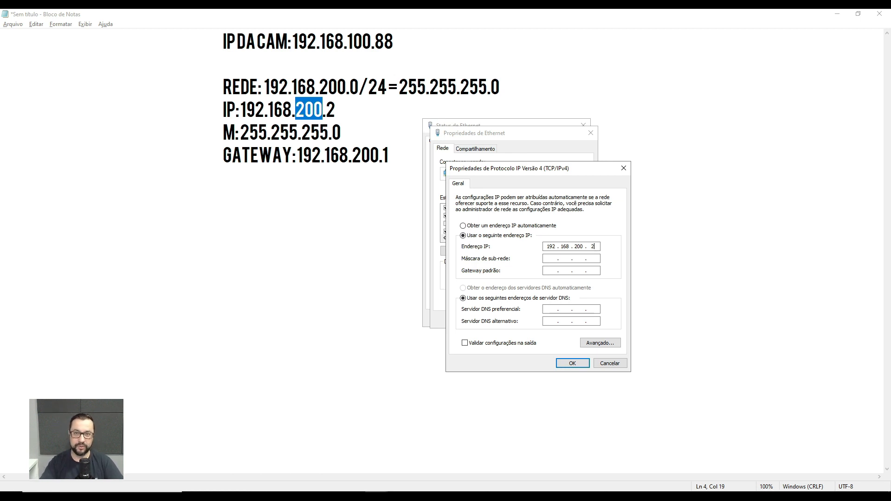
Fill in the subnet mask 255.255.255.0 for the static address and check its last octet.
key(Tab)
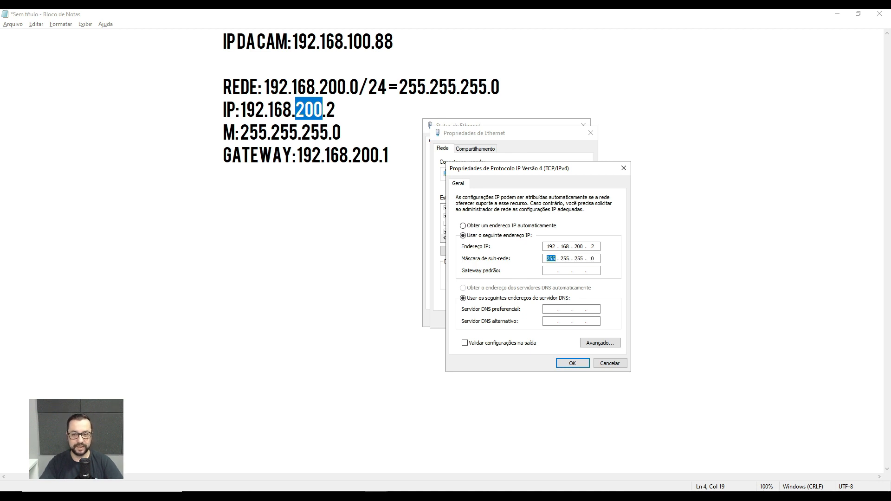
double_click(592, 259)
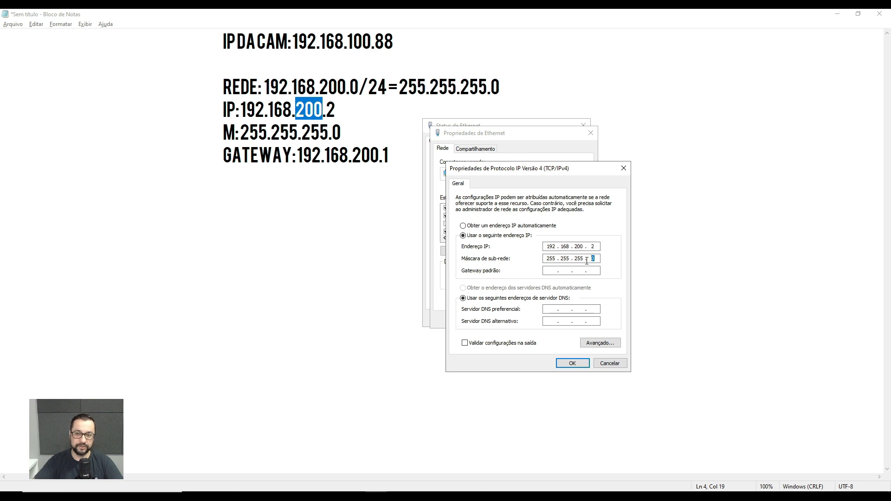
click(586, 261)
click(583, 246)
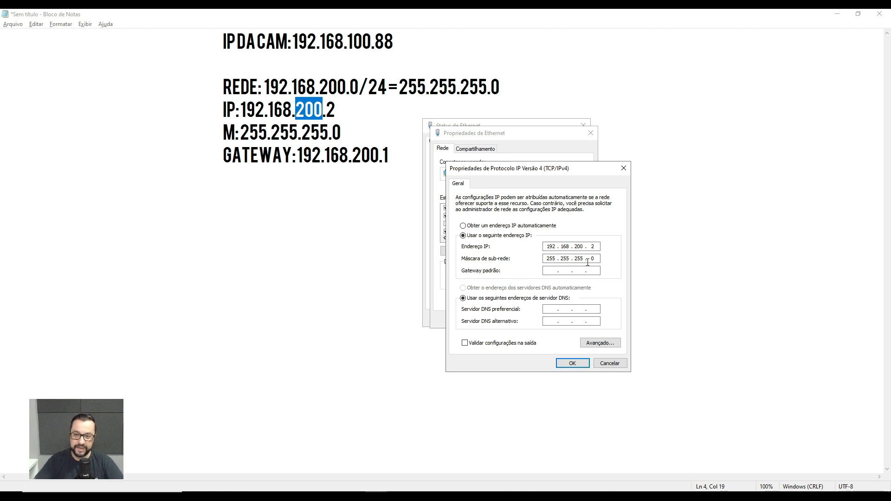
Set the default gateway of the static configuration to 192.168.200.1.
click(552, 269)
text(192 . 168 . )
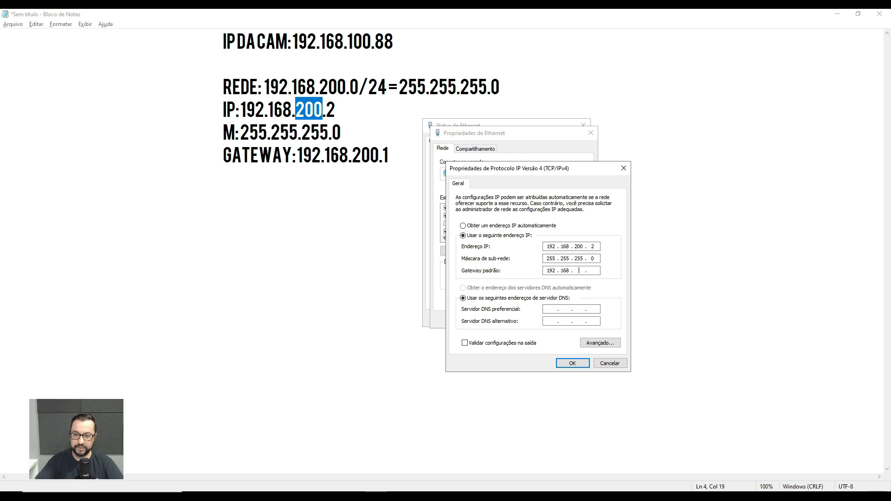
text(200 .)
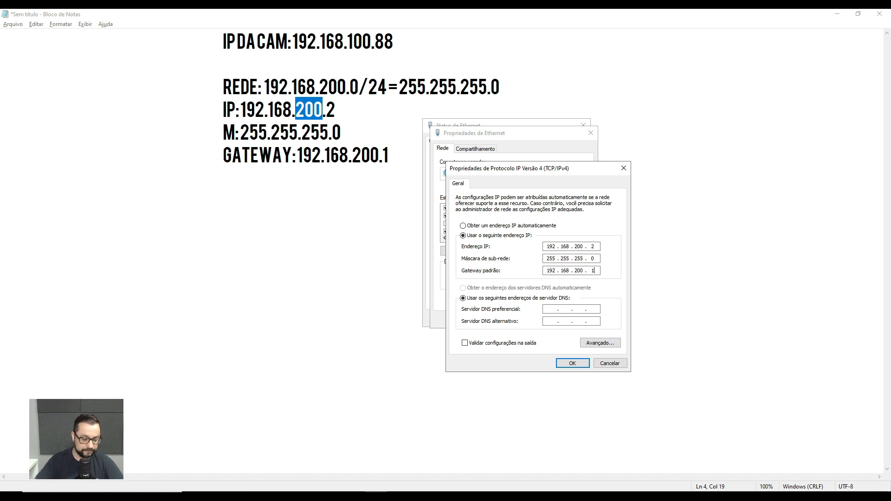
key(Tab)
key(Tab)
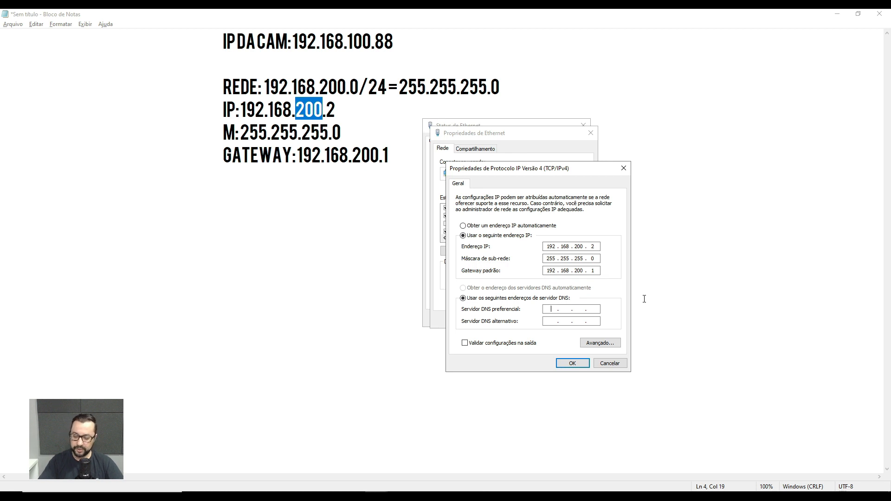
Set the preferred DNS server to 192.168.200.1 and compare it with the default gateway.
text(192 . 16)
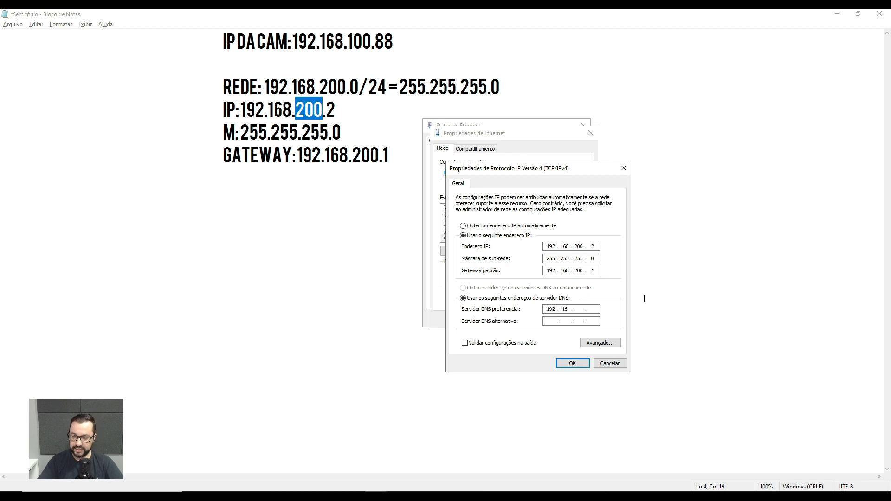
text(8 . 200 . 1)
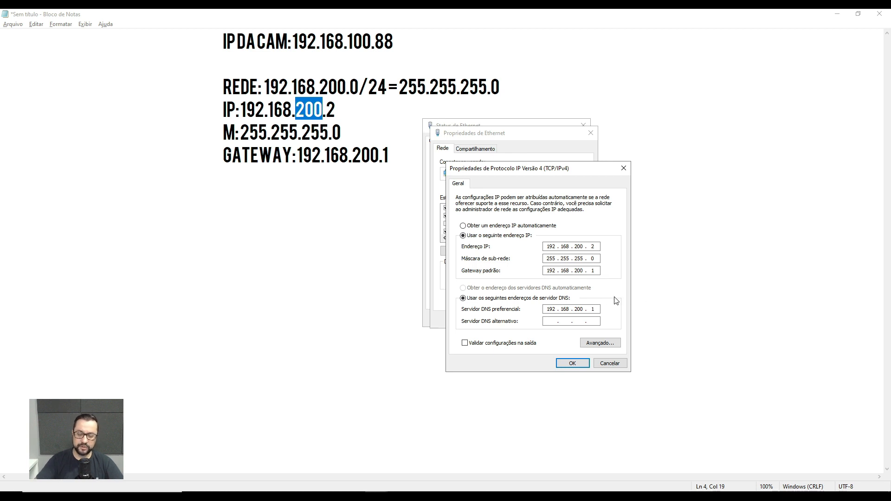
double_click(593, 270)
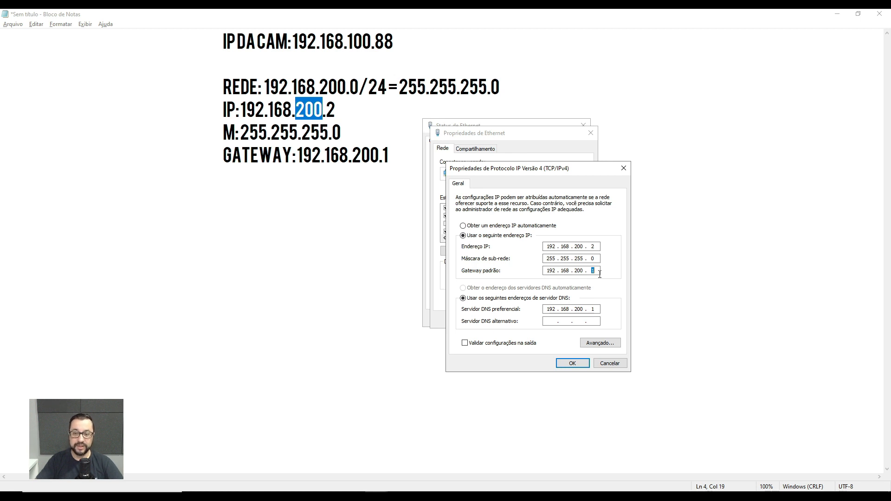
click(598, 271)
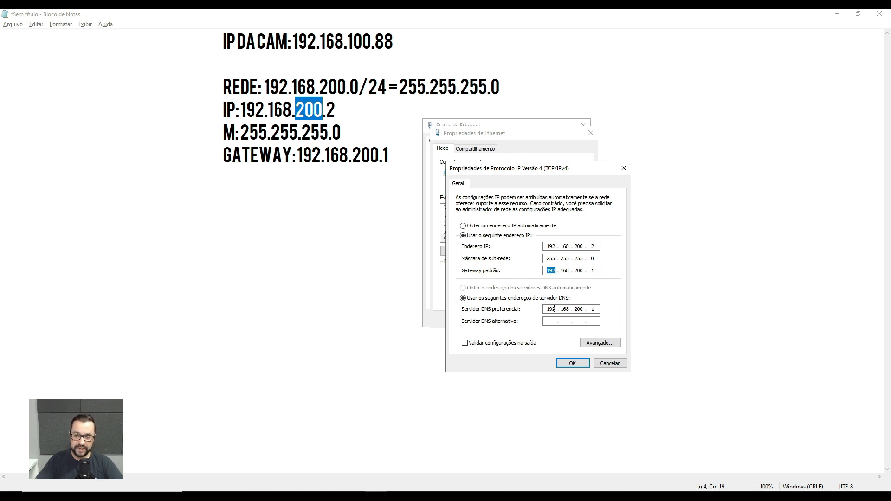
click(581, 309)
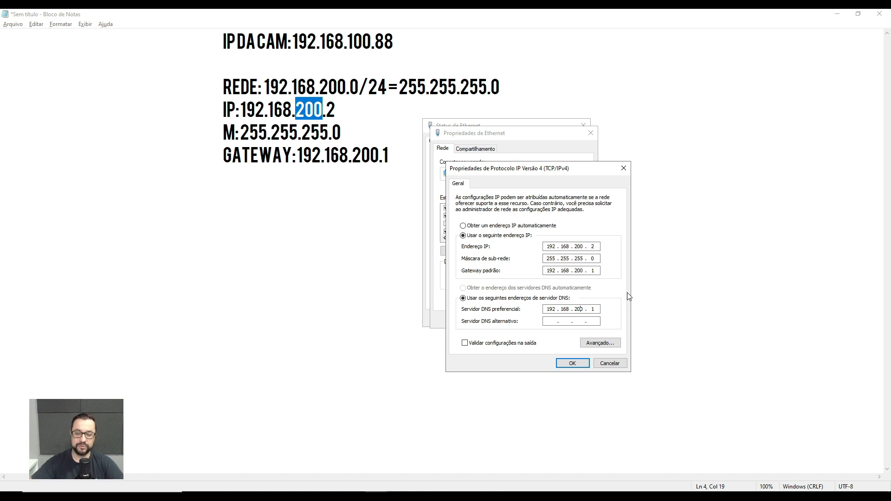
double_click(588, 308)
click(592, 309)
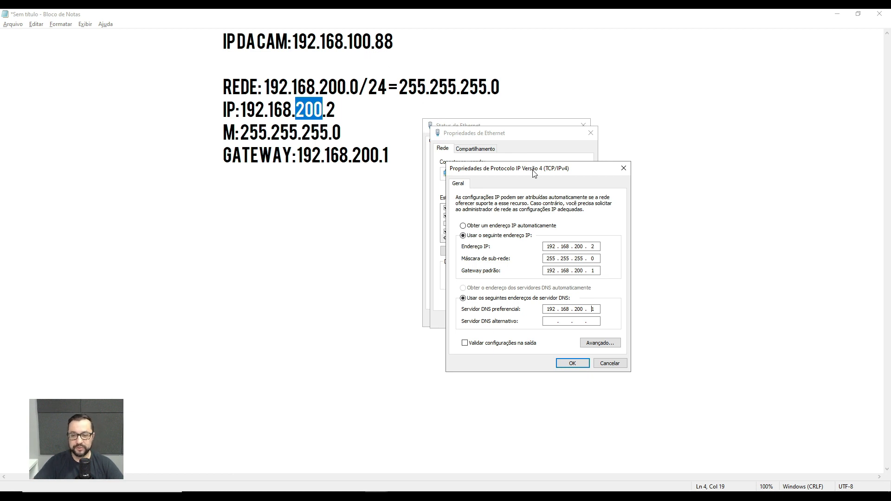
Add the extra IP address 192.168.100.200 with mask 255.255.255.0 in the advanced TCP/IP settings.
click(600, 343)
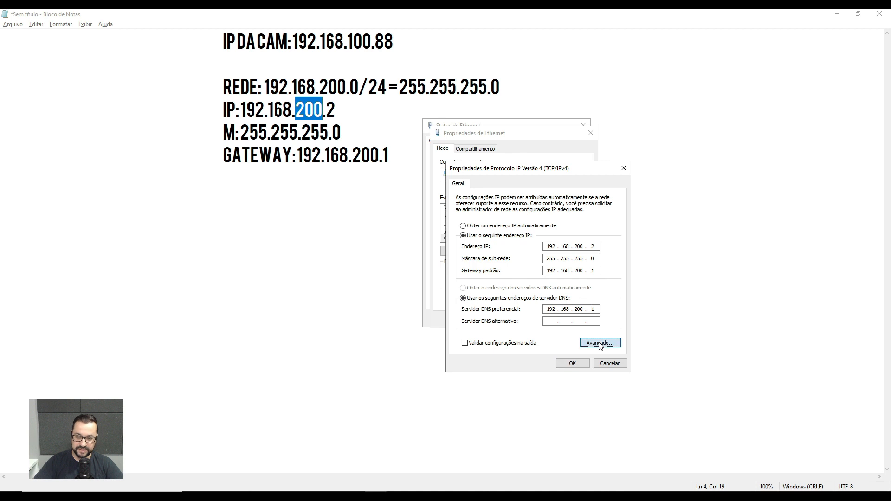
drag(573, 179, 566, 142)
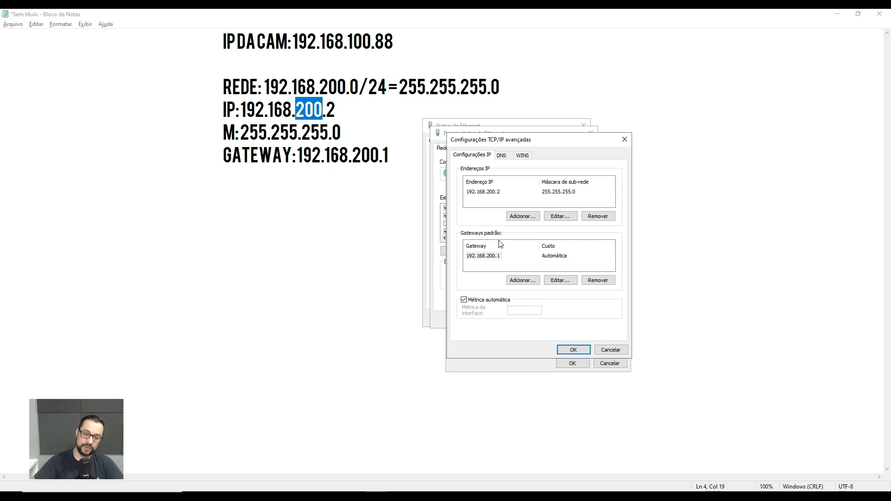
click(486, 260)
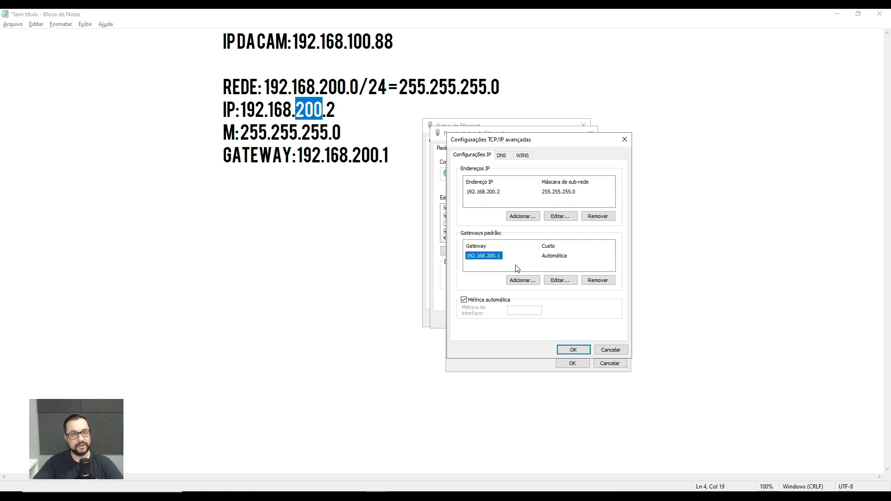
click(519, 217)
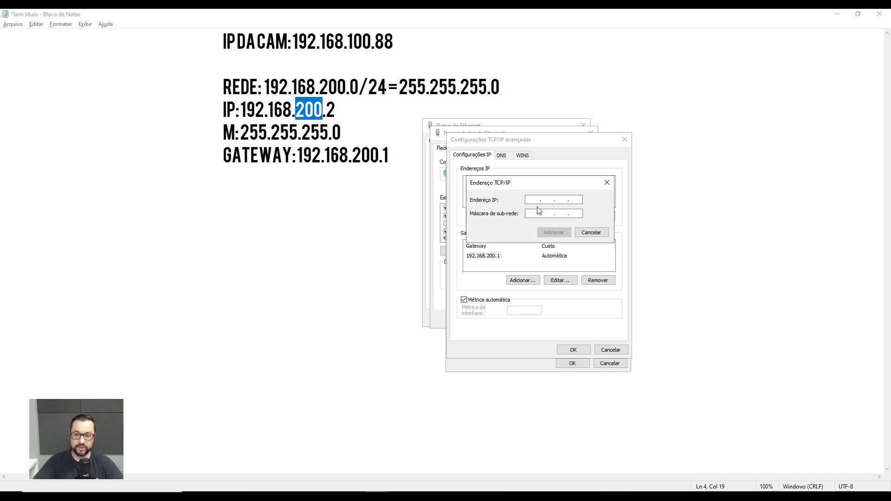
text(192 . )
text(168 . 7 .)
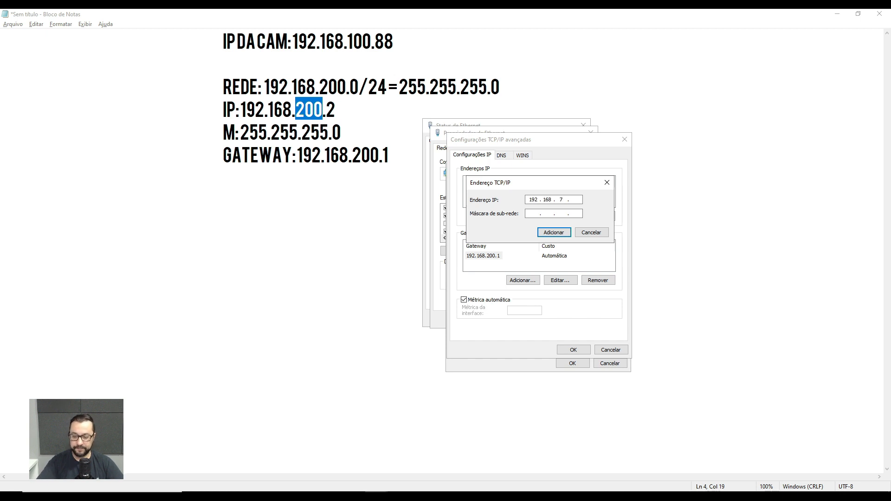
key(BackSpace)
text(100)
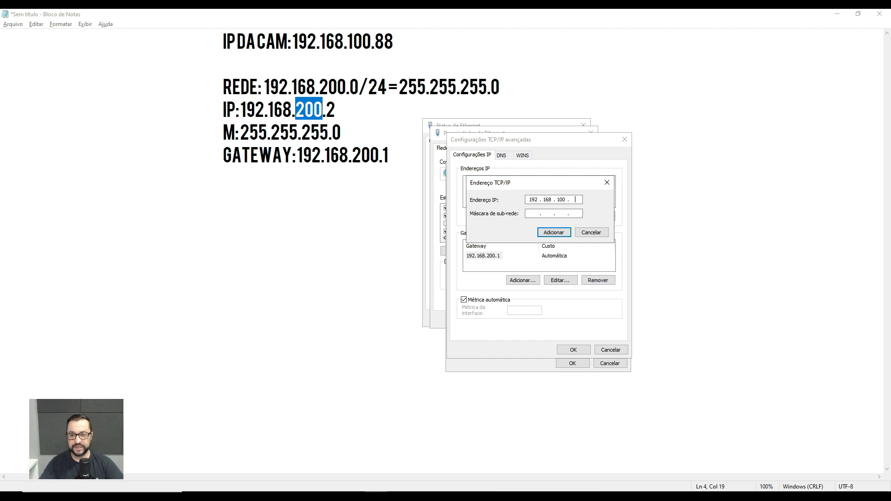
text(200)
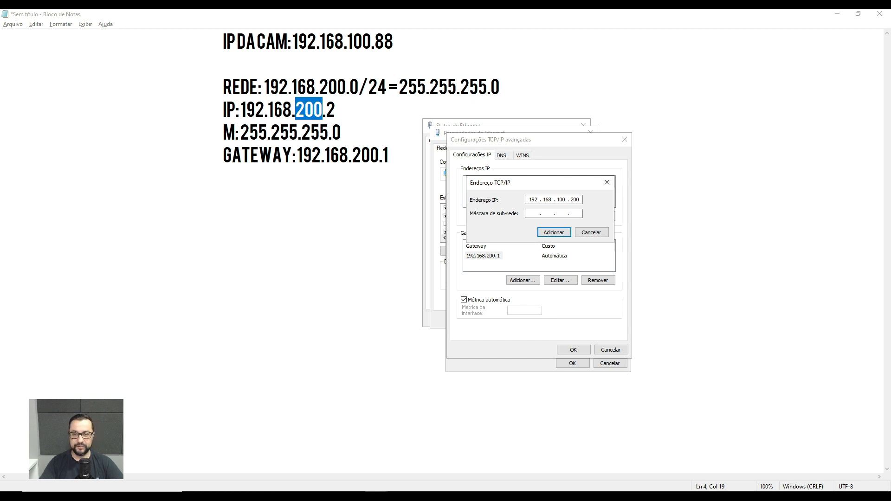
key(Tab)
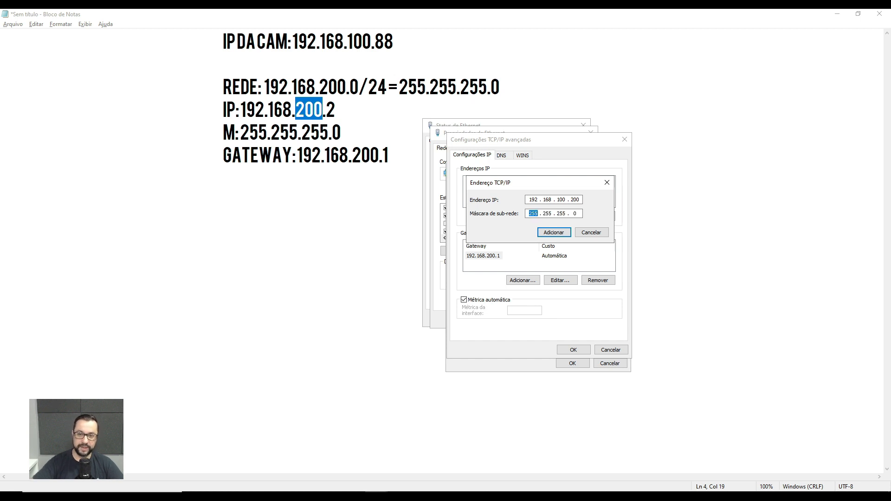
click(564, 231)
Remove the extra address 192.168.100.200 and apply the static IPv4 configuration to the Ethernet adapter.
click(488, 192)
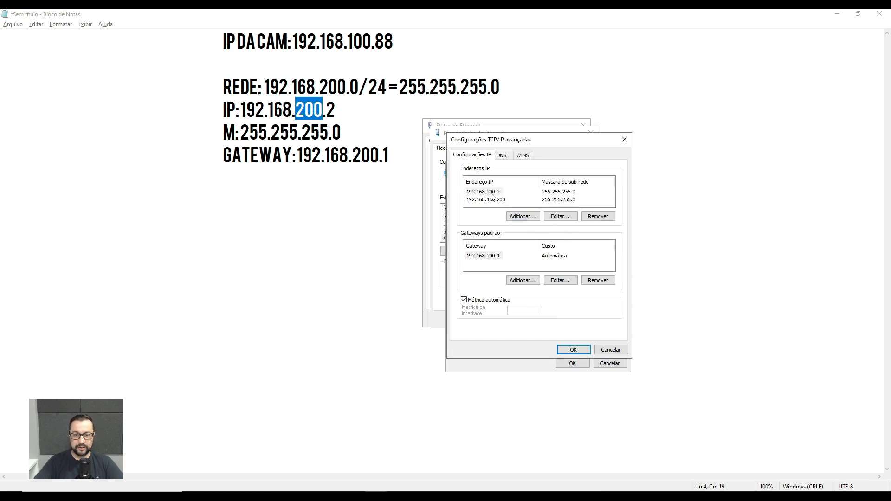
click(493, 200)
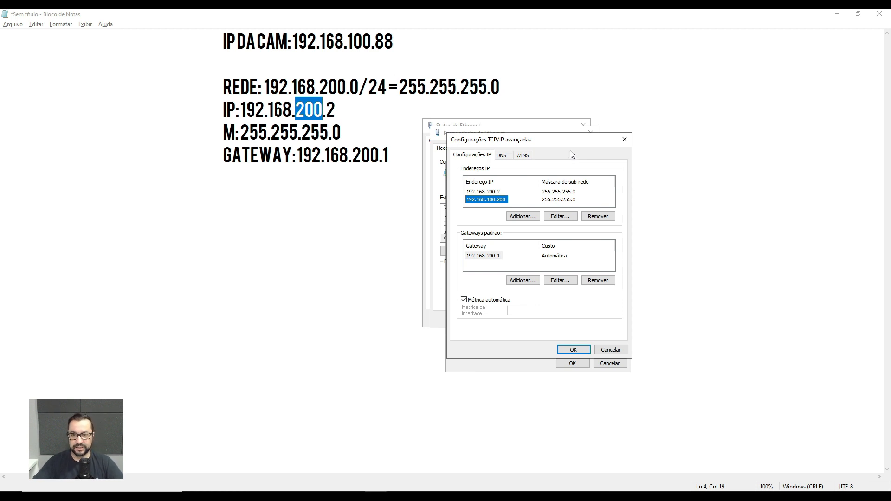
drag(569, 143, 649, 145)
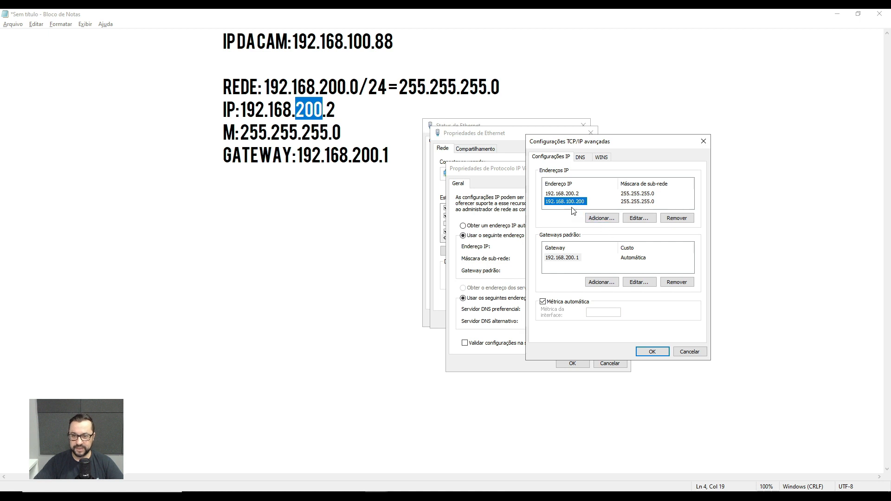
click(673, 222)
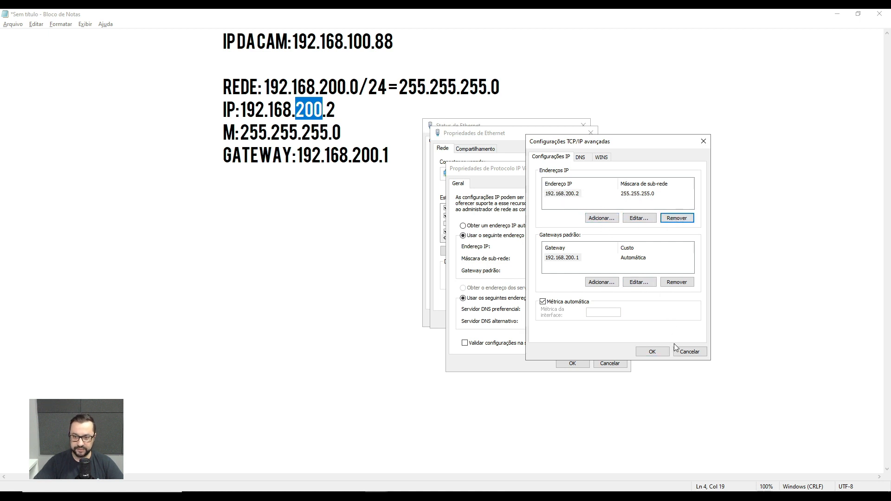
click(651, 351)
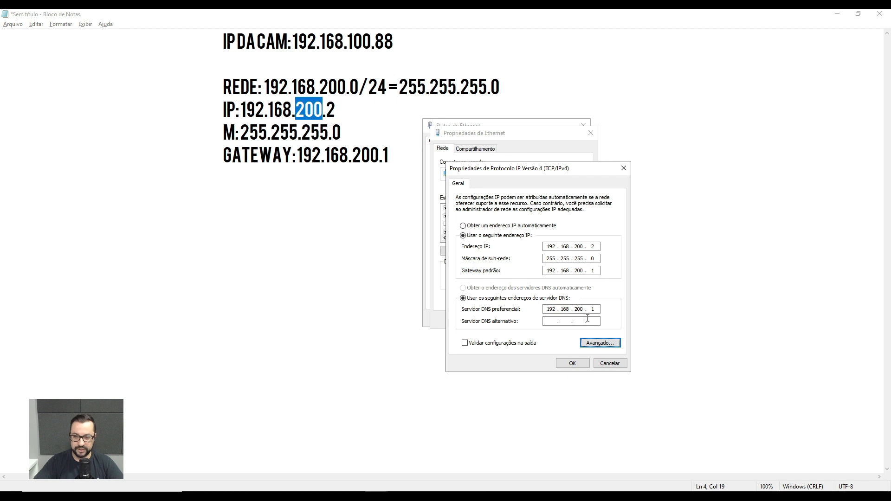
click(572, 363)
click(545, 321)
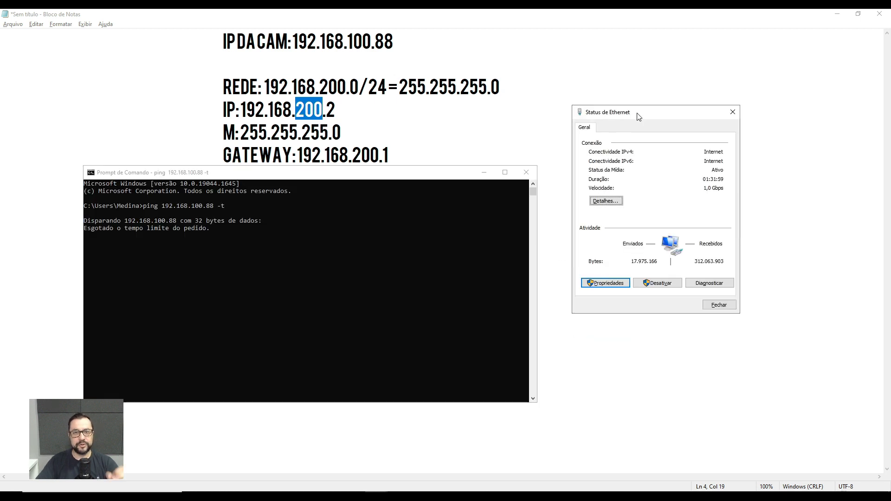
Review the DHCP state and IPv4 address in the Ethernet connection's details.
click(614, 201)
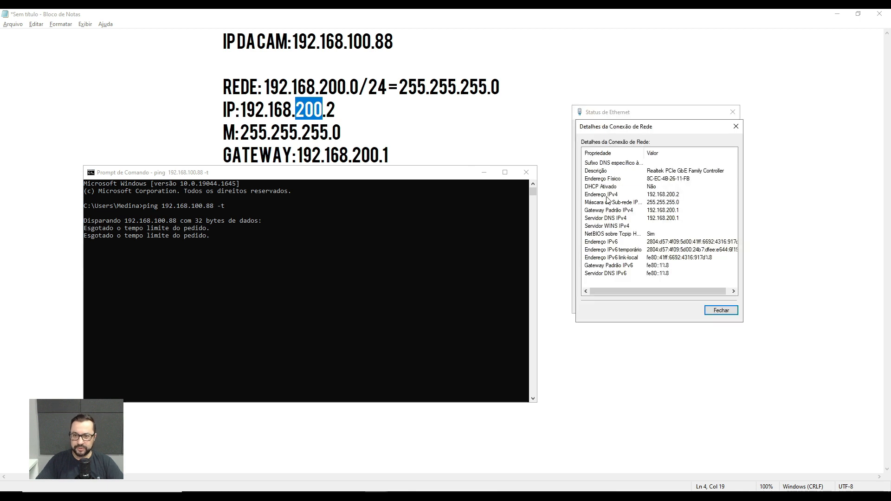
click(606, 197)
click(650, 187)
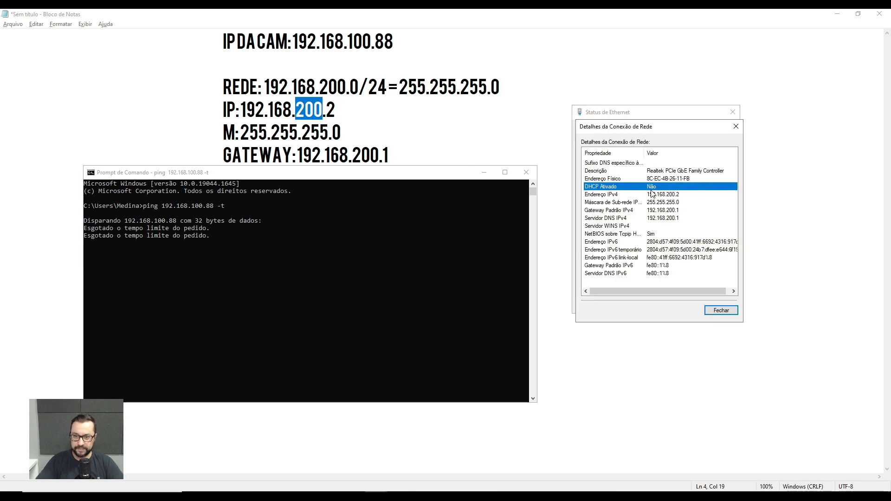
click(671, 195)
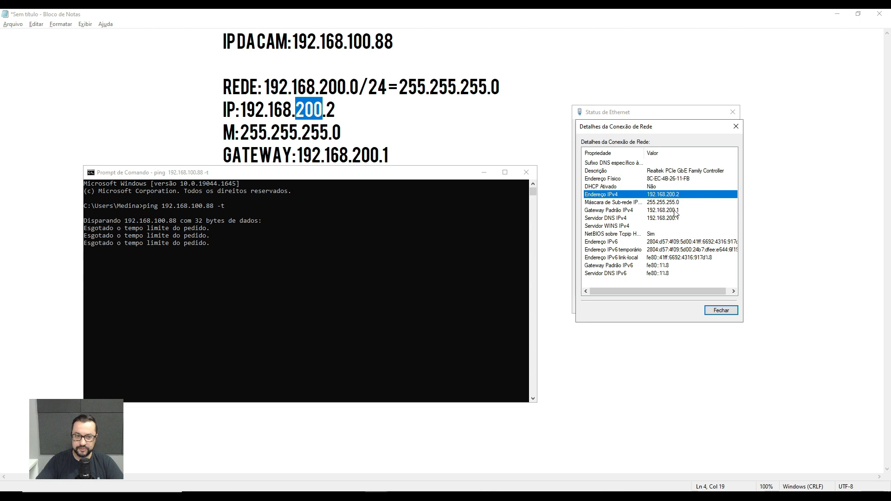
Examine the ping output for the camera at 192.168.100.88 alongside the adapter's IPv4 details, and close the details.
click(255, 228)
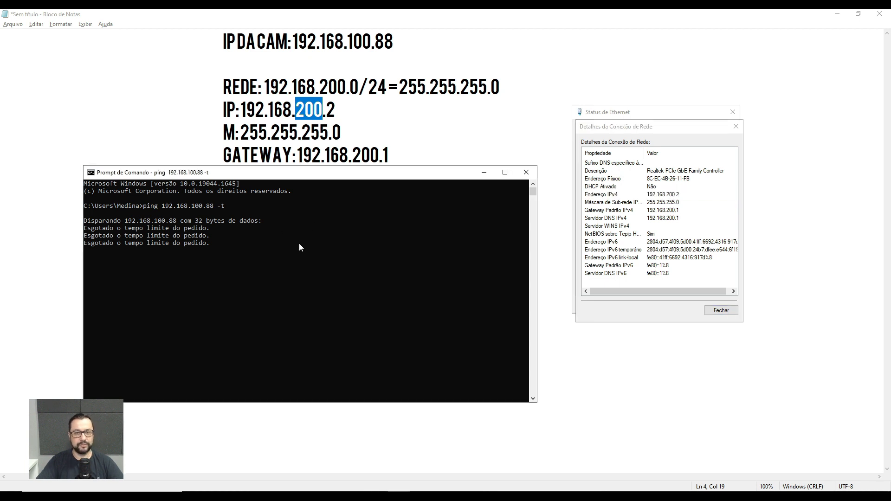
click(245, 235)
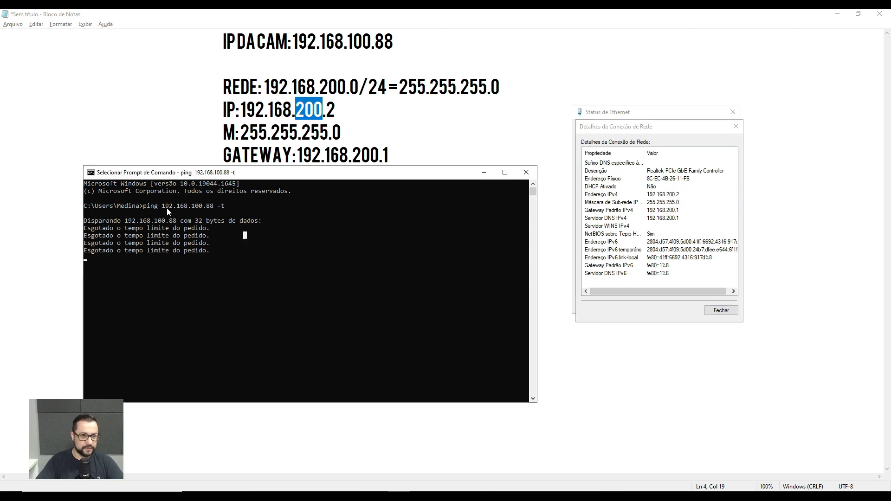
click(271, 235)
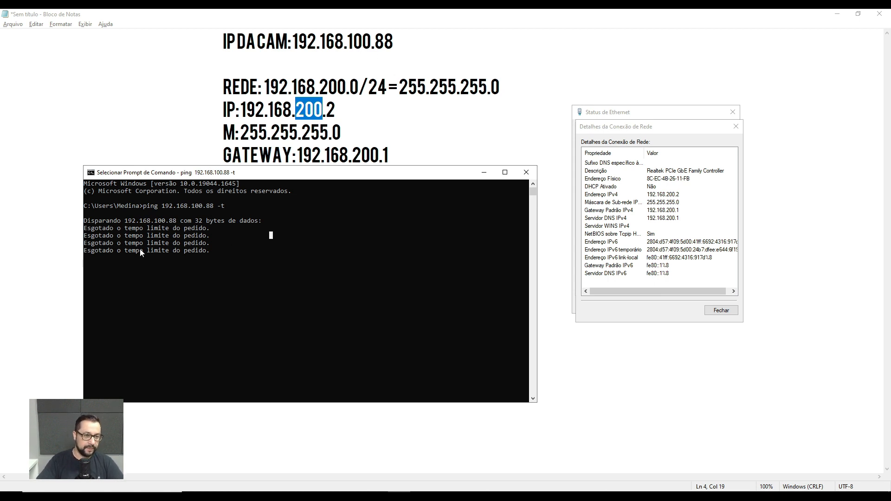
drag(346, 181, 319, 125)
click(671, 195)
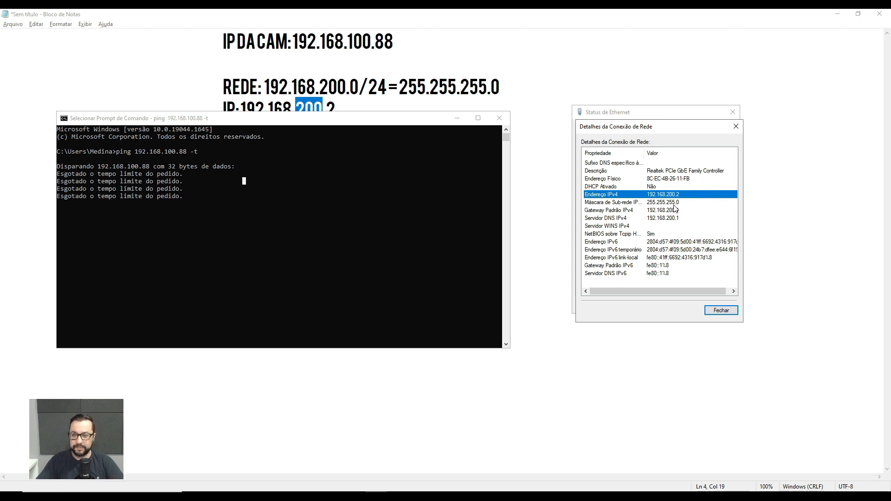
drag(662, 129, 654, 140)
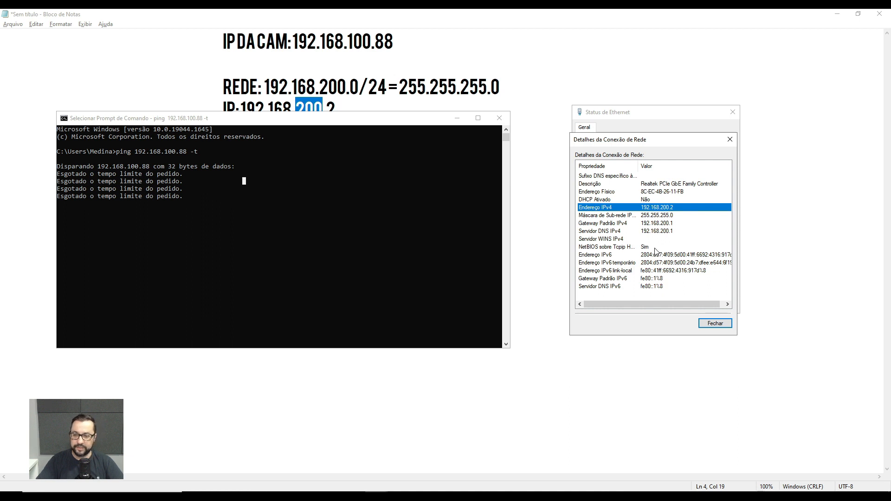
click(715, 323)
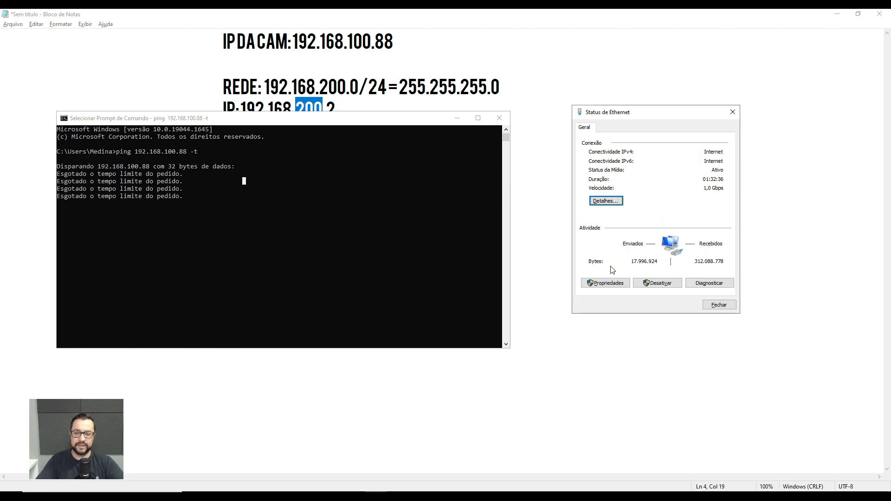
Add the extra IP address 192.168.100.200 with mask 255.255.255.0 to the Ethernet adapter's advanced IPv4 settings.
click(617, 283)
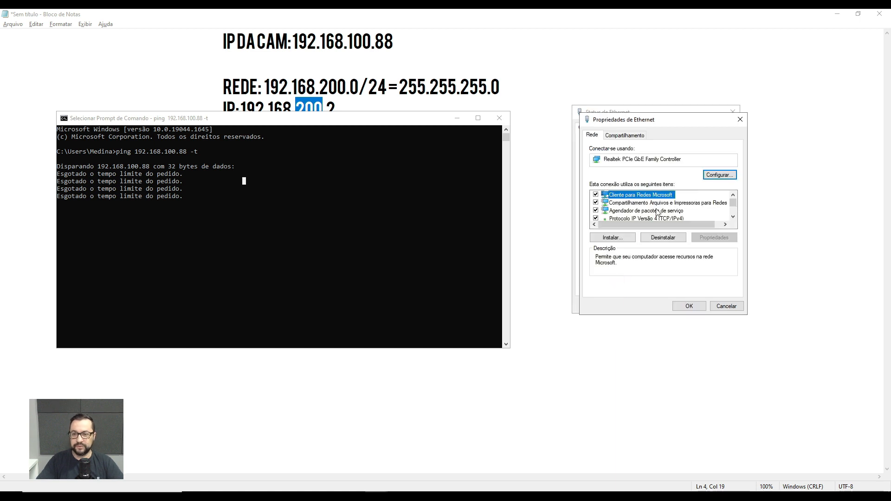
drag(693, 126, 721, 150)
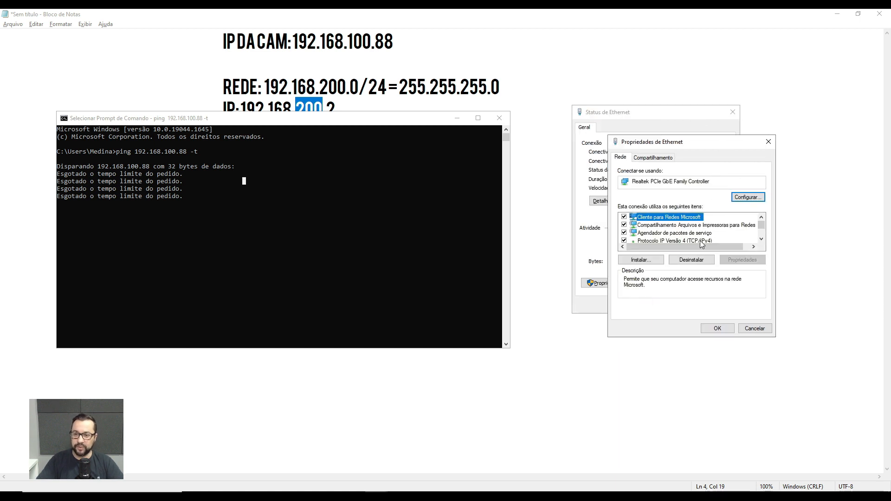
double_click(700, 241)
click(788, 351)
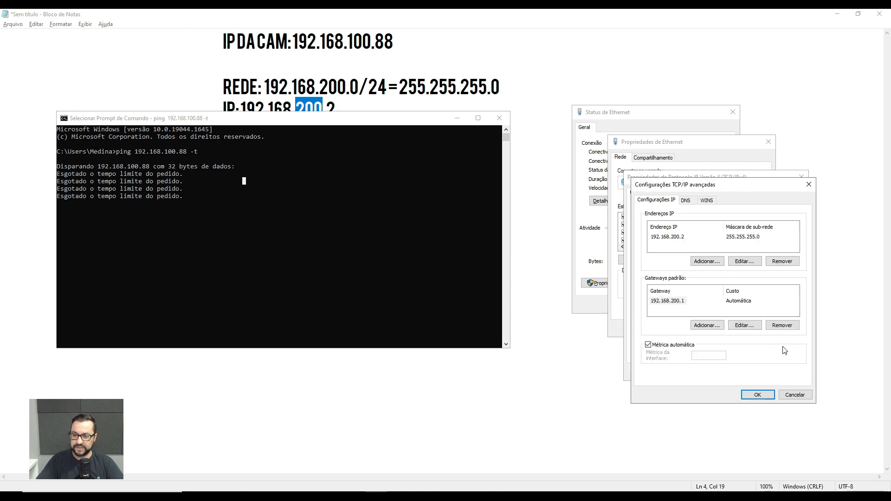
click(707, 261)
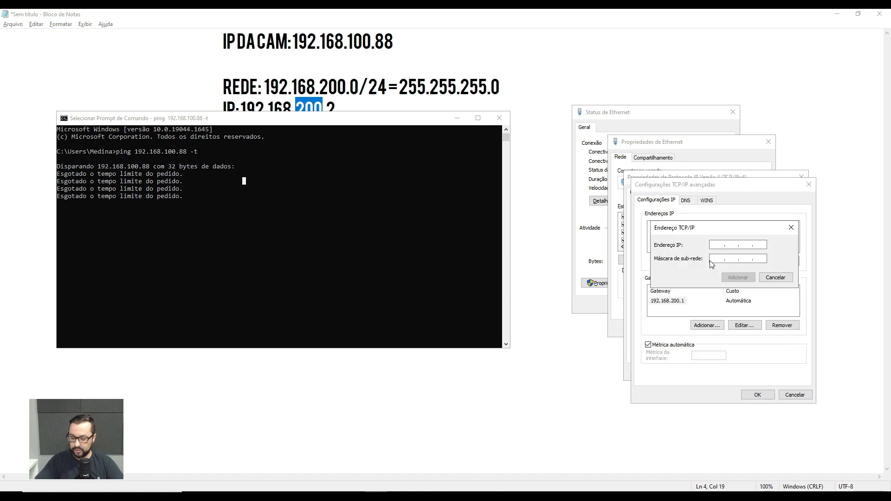
text(192 . 168 . 100 . )
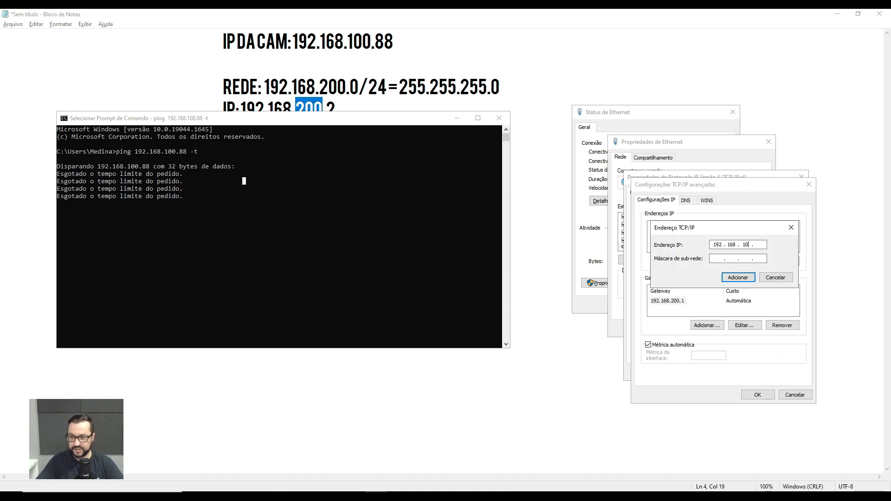
text(200)
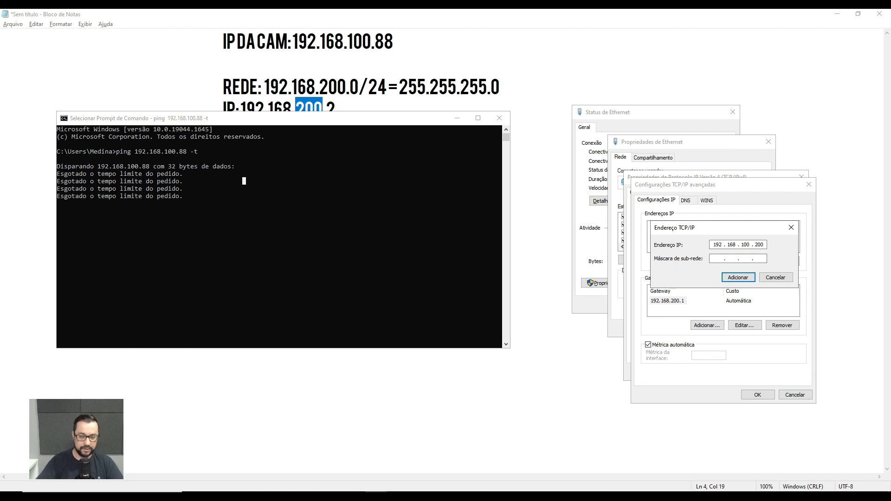
key(Tab)
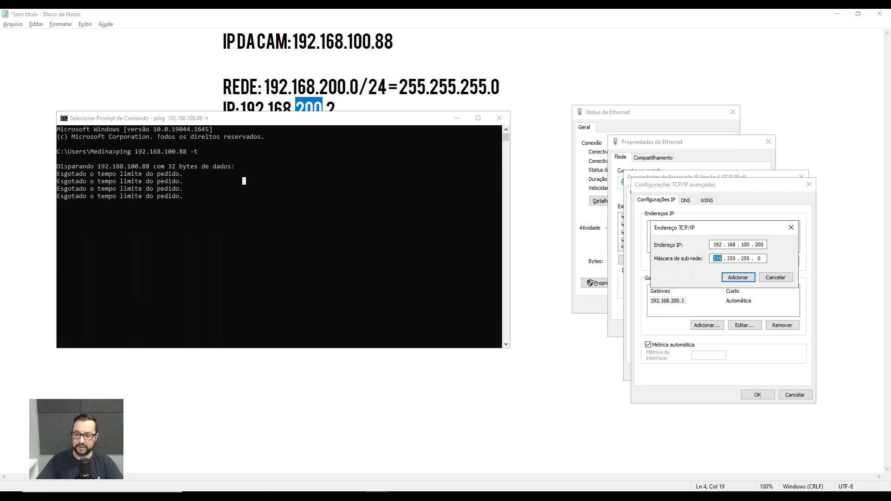
click(747, 277)
Confirm the advanced TCP/IP settings and apply the IPv4 configuration to the Ethernet adapter.
click(766, 394)
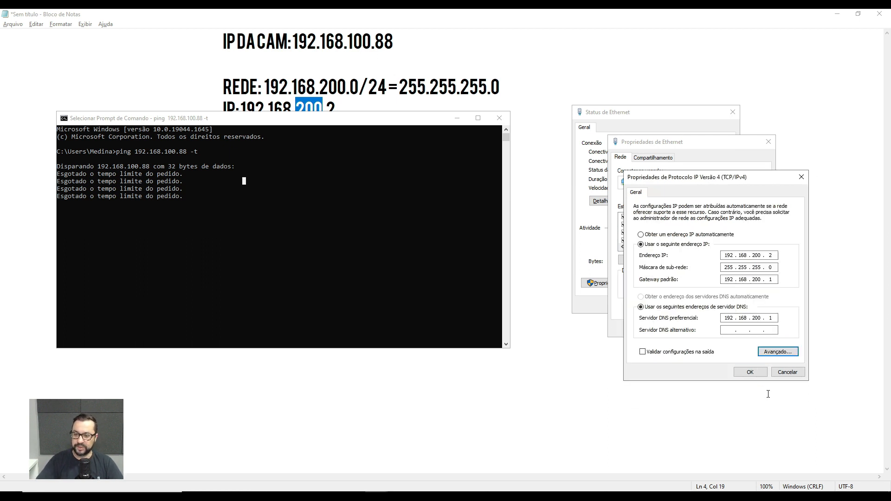
click(749, 370)
click(717, 329)
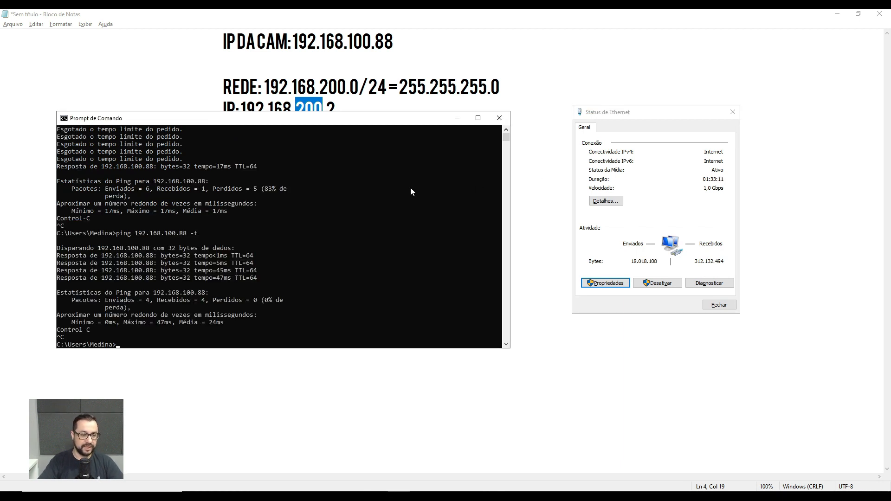
Add blank prompt lines below the earlier ping output and rerun the continuous ping to the camera with "ping 192.168.100.88 -t".
key(Return)
key(Return)
key(Return)
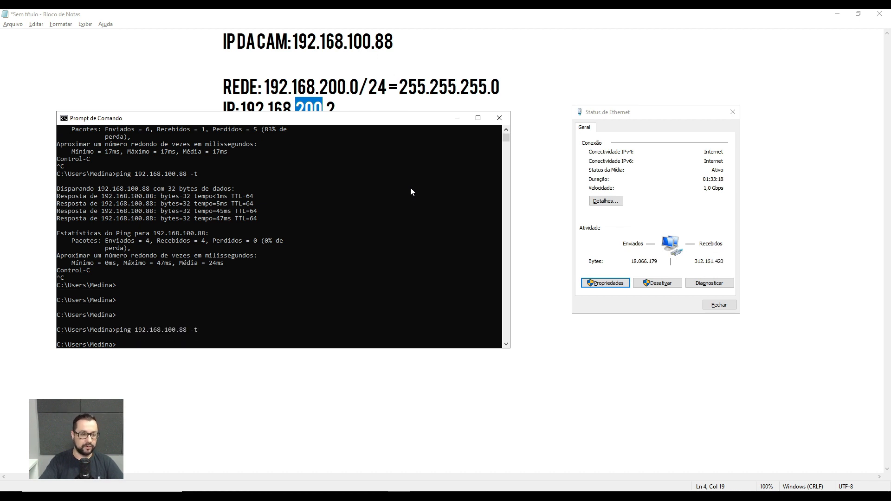
key(Up)
key(Return)
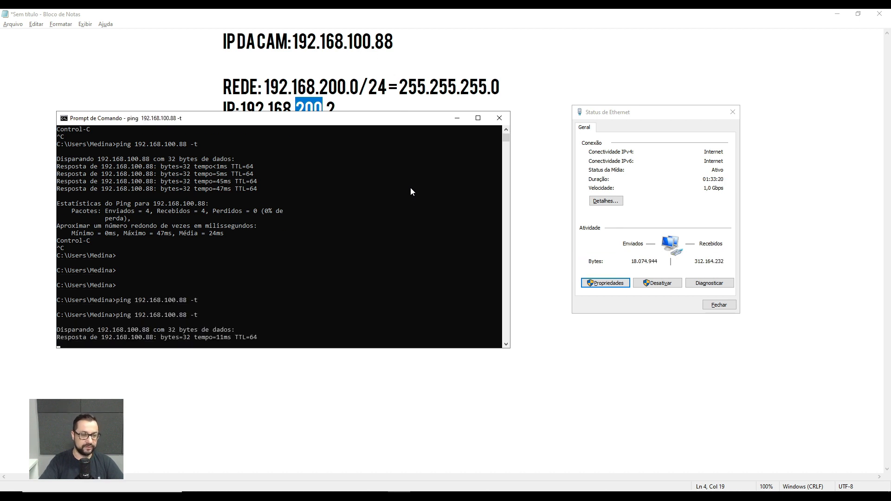